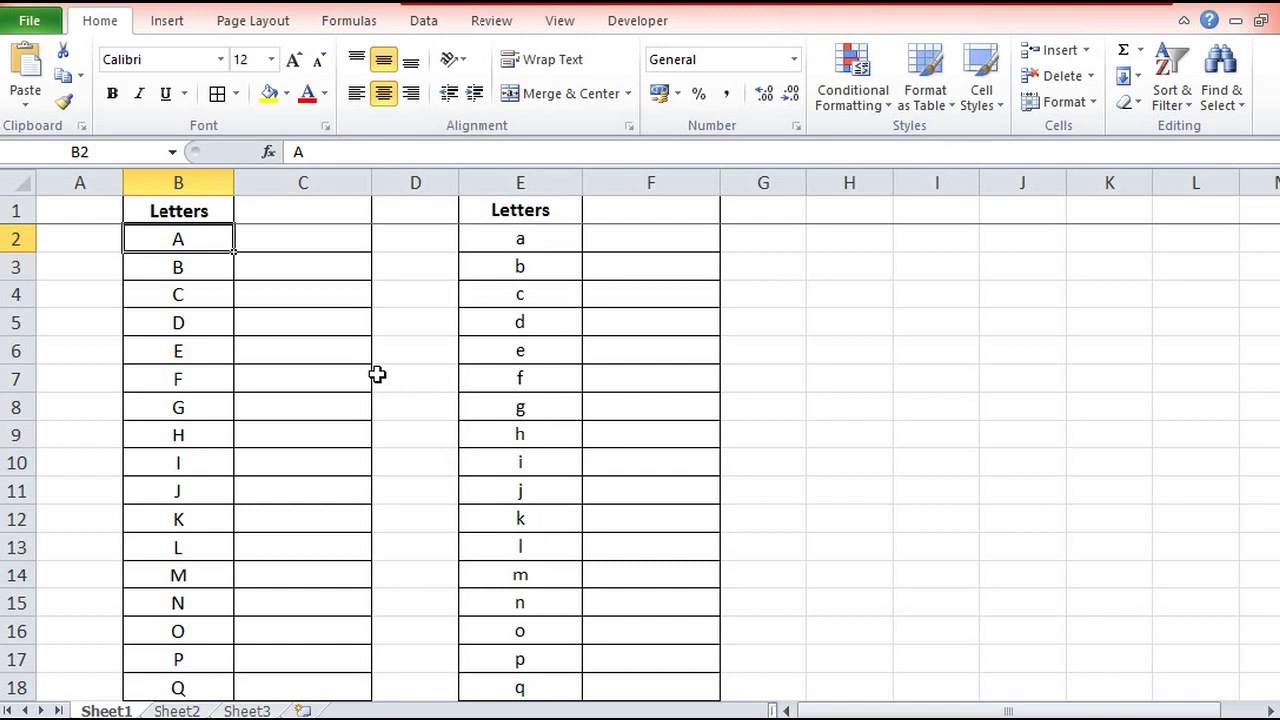
- Widen column C to about 15.57, beside the capital letters in column B
{"action": "left_click", "coordinate": [208, 181]}
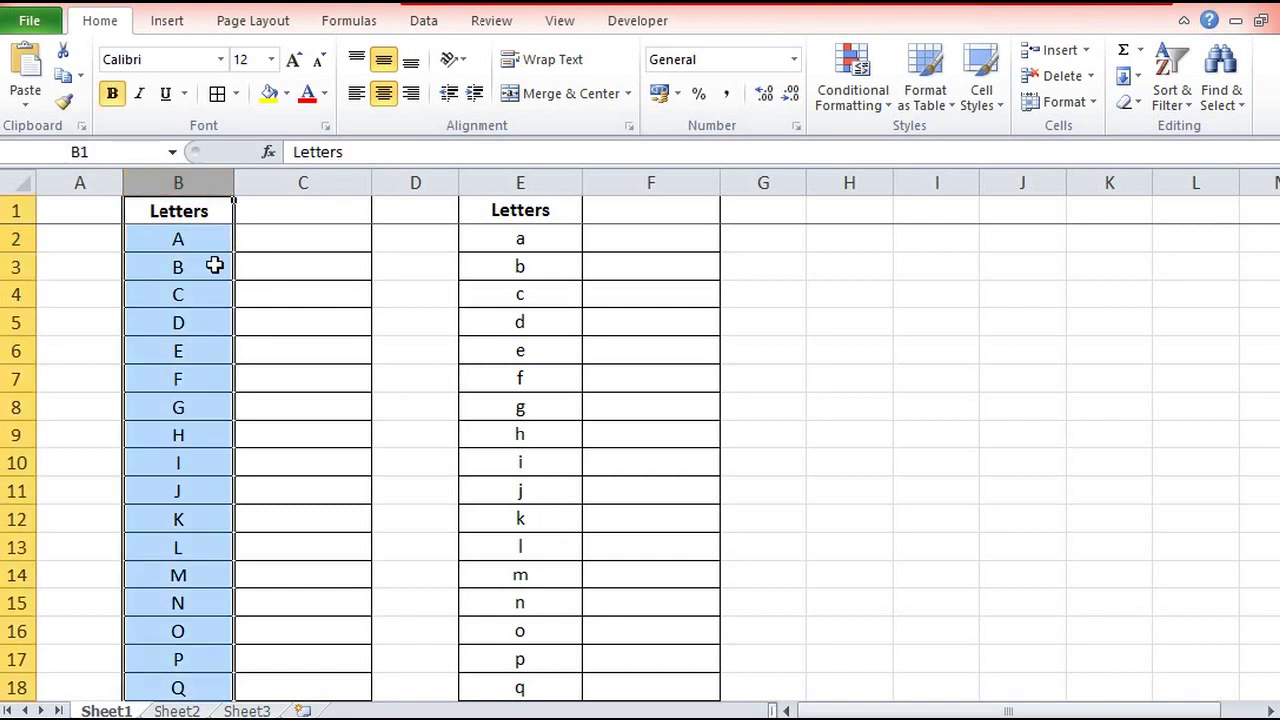
{"action": "left_click", "coordinate": [292, 240]}
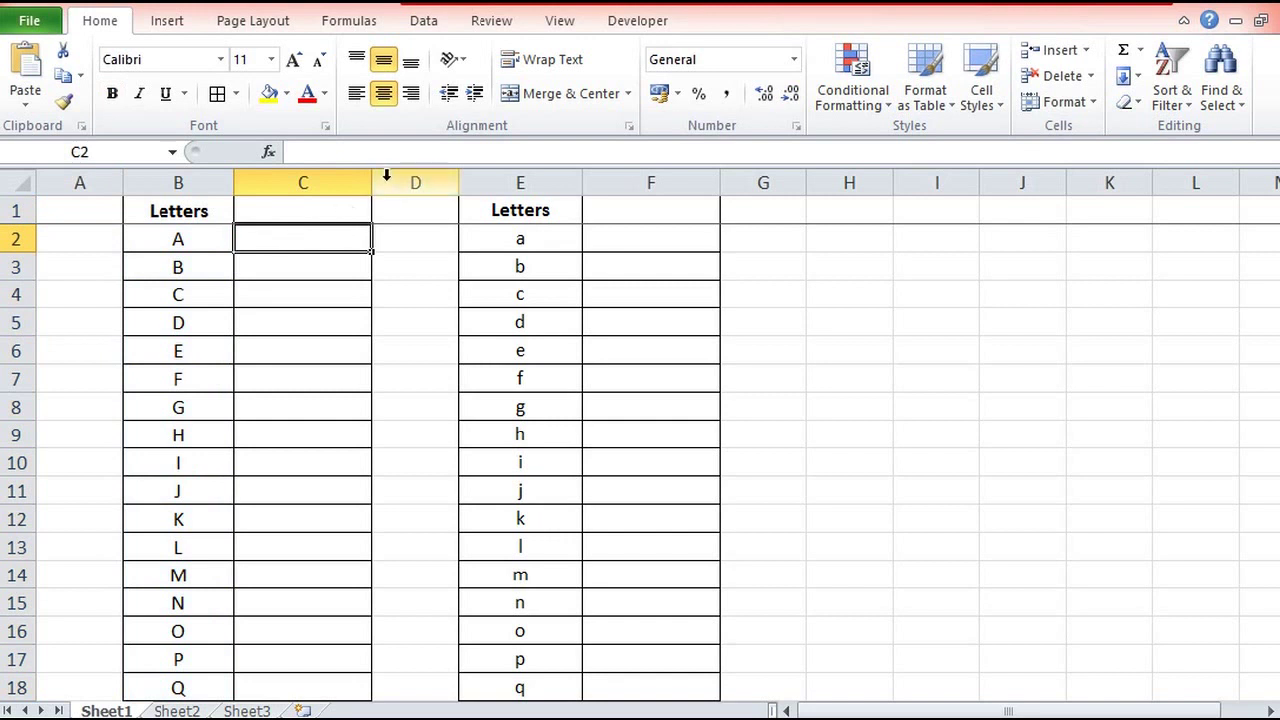
{"action": "left_click_drag", "start_coordinate": [371, 182], "coordinate": [395, 182]}
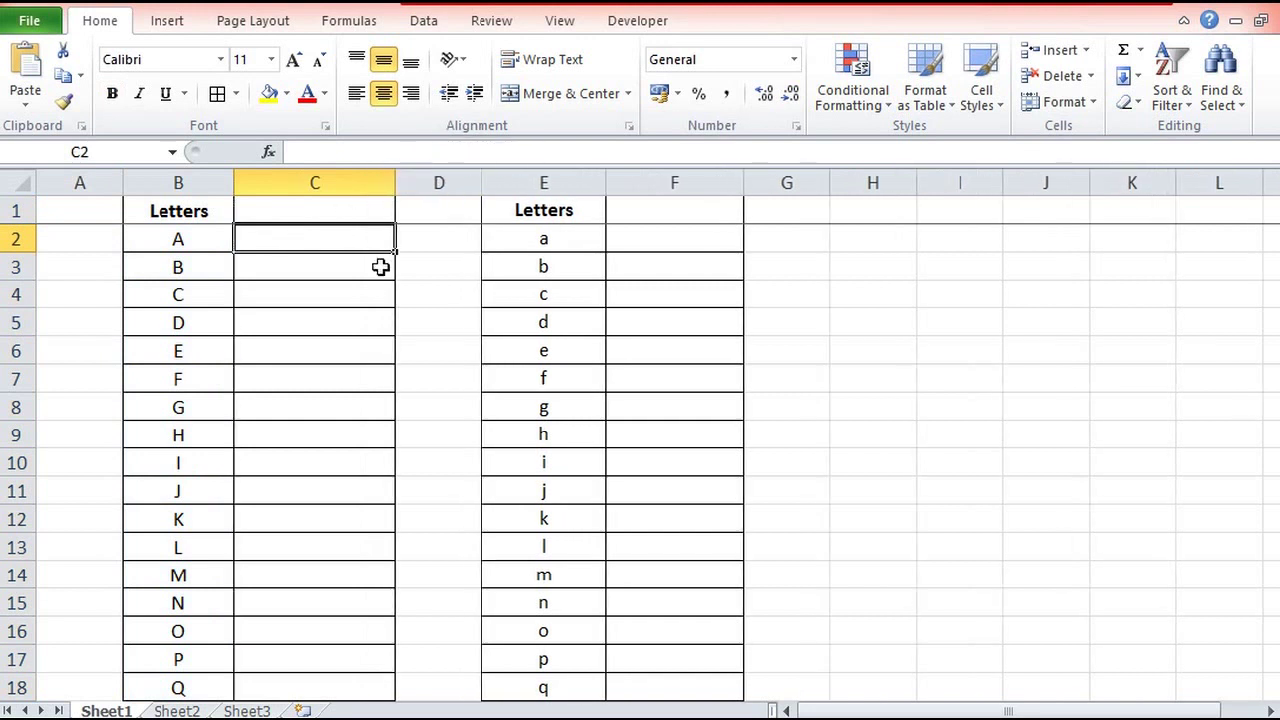
- Enter =CODE(B2) in C2, returning 65 for the capital A
{"action": "left_click", "coordinate": [218, 238]}
{"action": "left_click", "coordinate": [277, 240]}
{"action": "type", "text": "="}
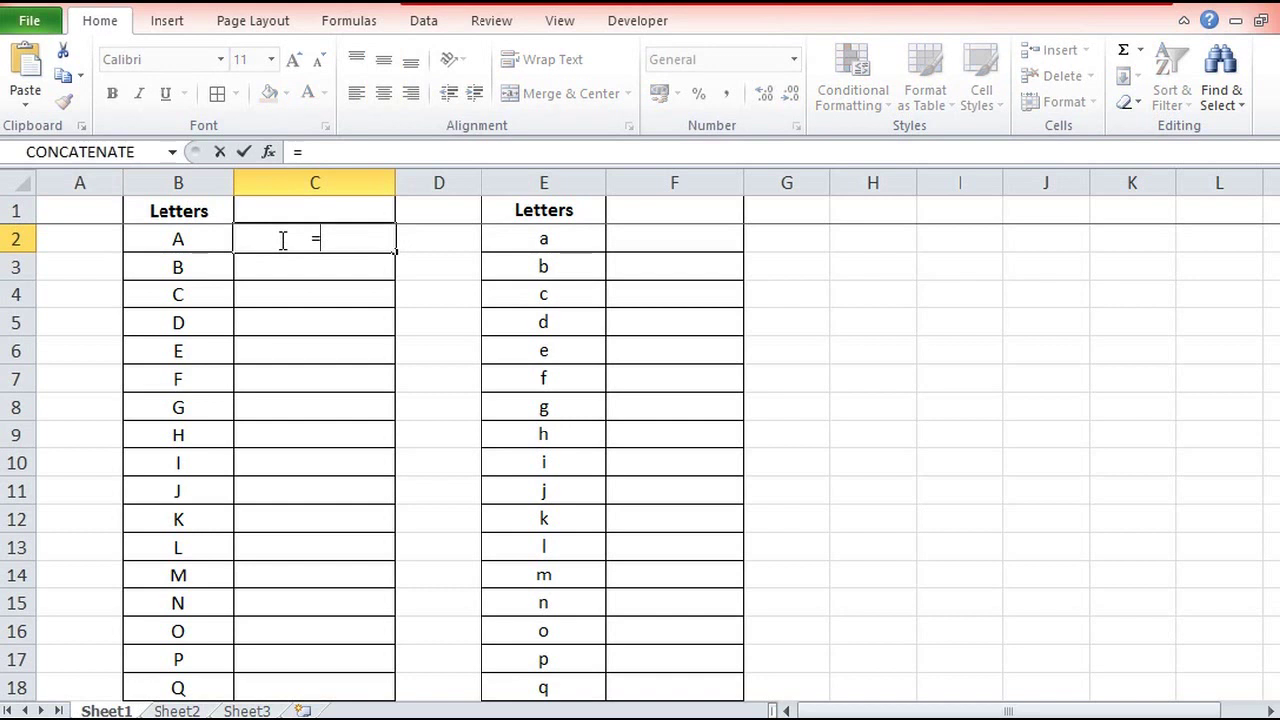
{"action": "type", "text": "code"}
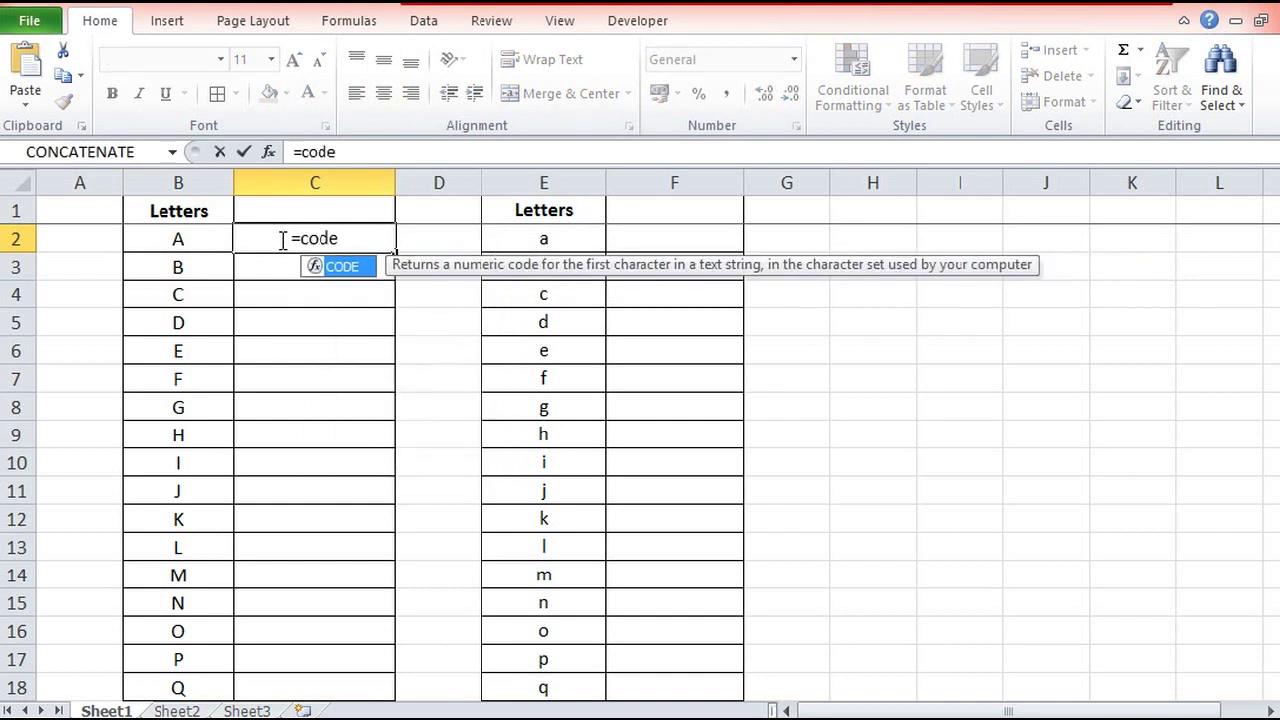
{"action": "type", "text": "("}
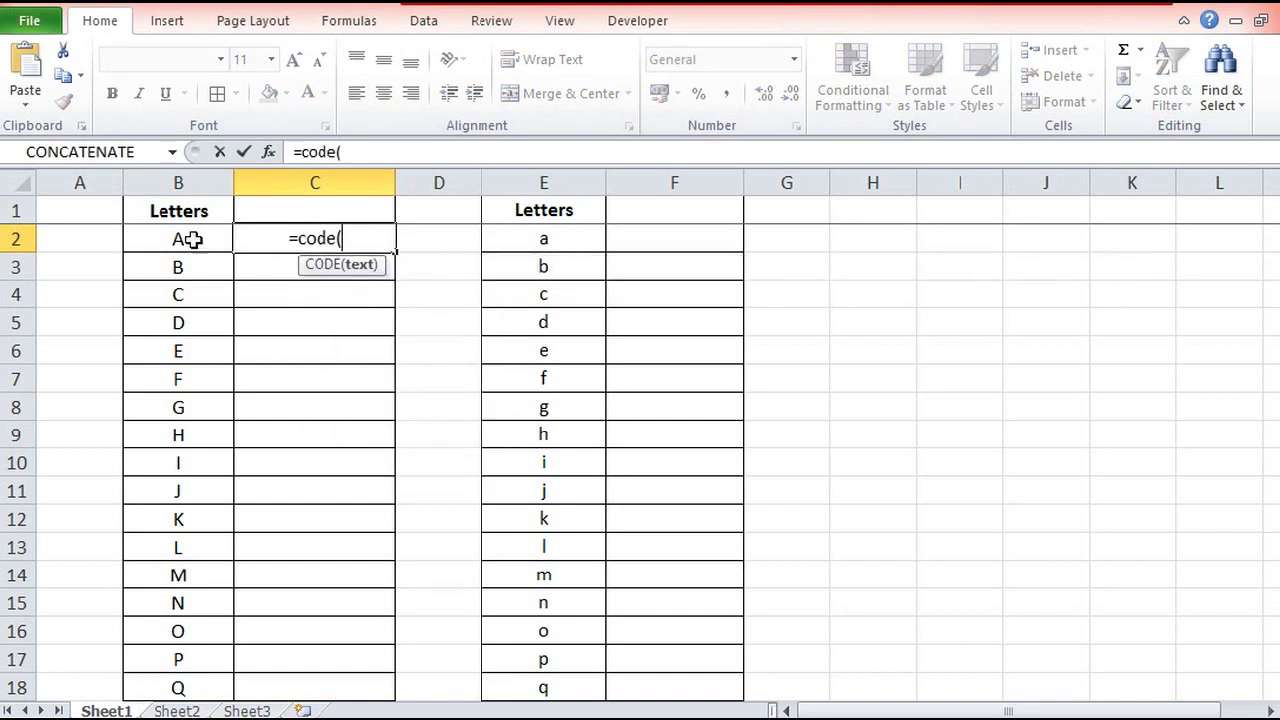
{"action": "left_click", "coordinate": [186, 240]}
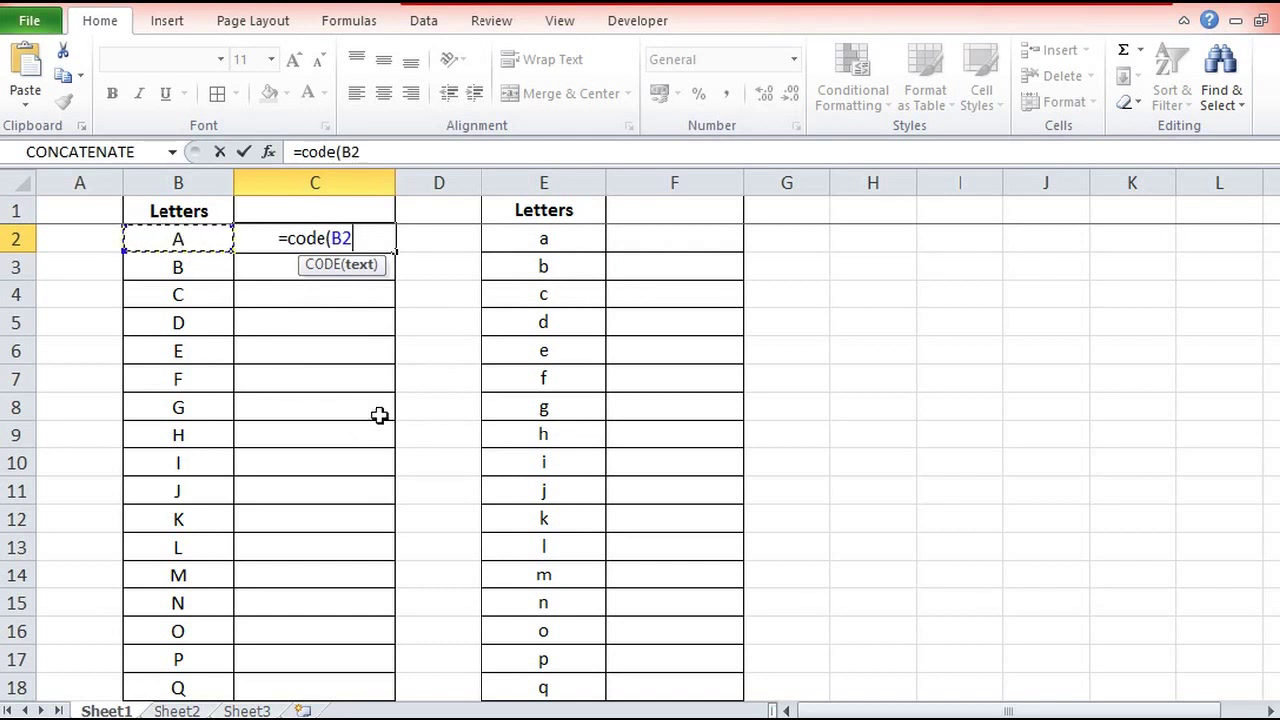
{"action": "type", "text": ")"}
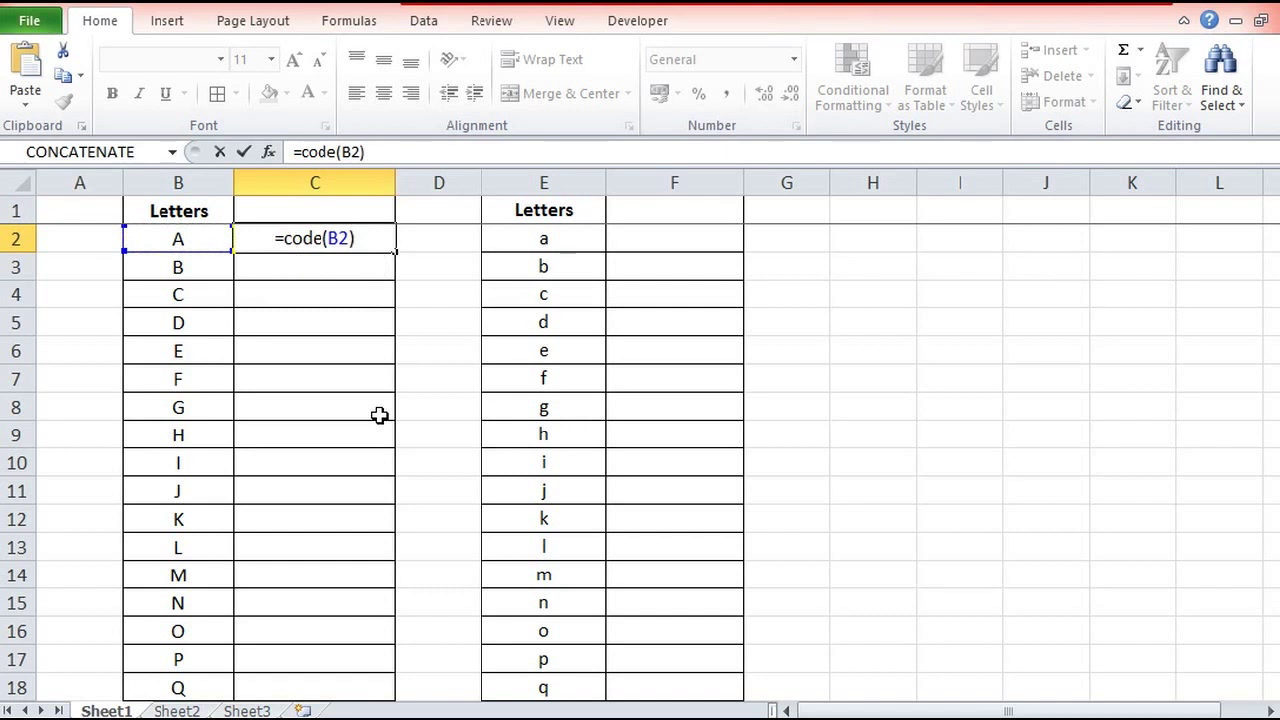
{"action": "key", "text": "Return"}
{"action": "left_click", "coordinate": [217, 240]}
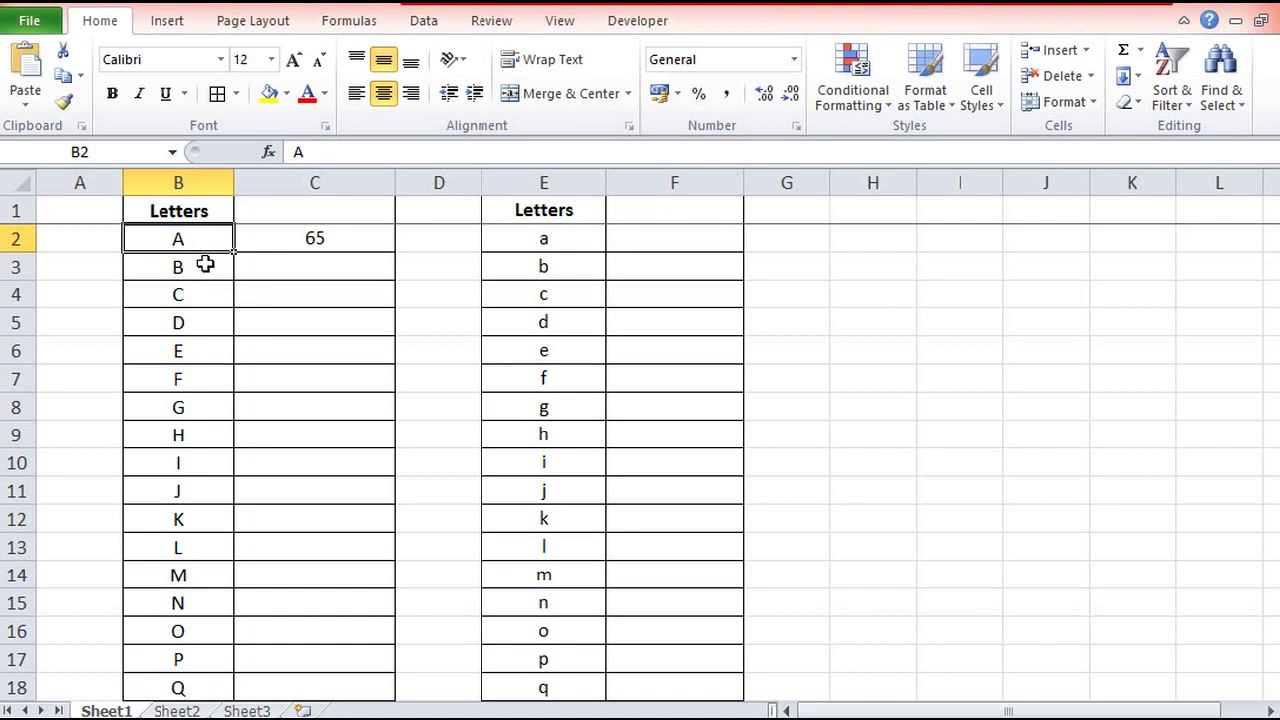
{"action": "left_click", "coordinate": [284, 242]}
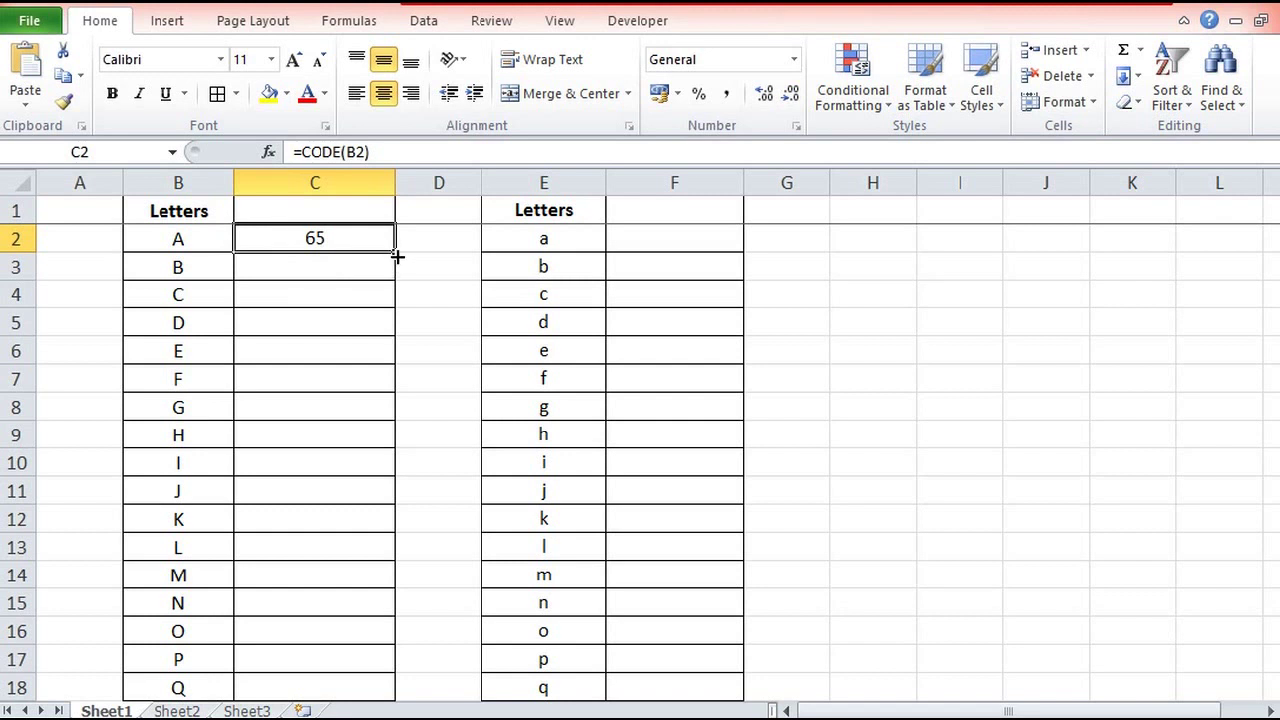
- Copy C2's CODE formula down to row 27 and spot-check the codes for B through E
{"action": "mouse_move", "coordinate": [397, 257]}
{"action": "left_mouse_down"}
{"action": "mouse_move", "coordinate": [398, 680]}
{"action": "mouse_move", "coordinate": [401, 670]}
{"action": "left_mouse_up"}
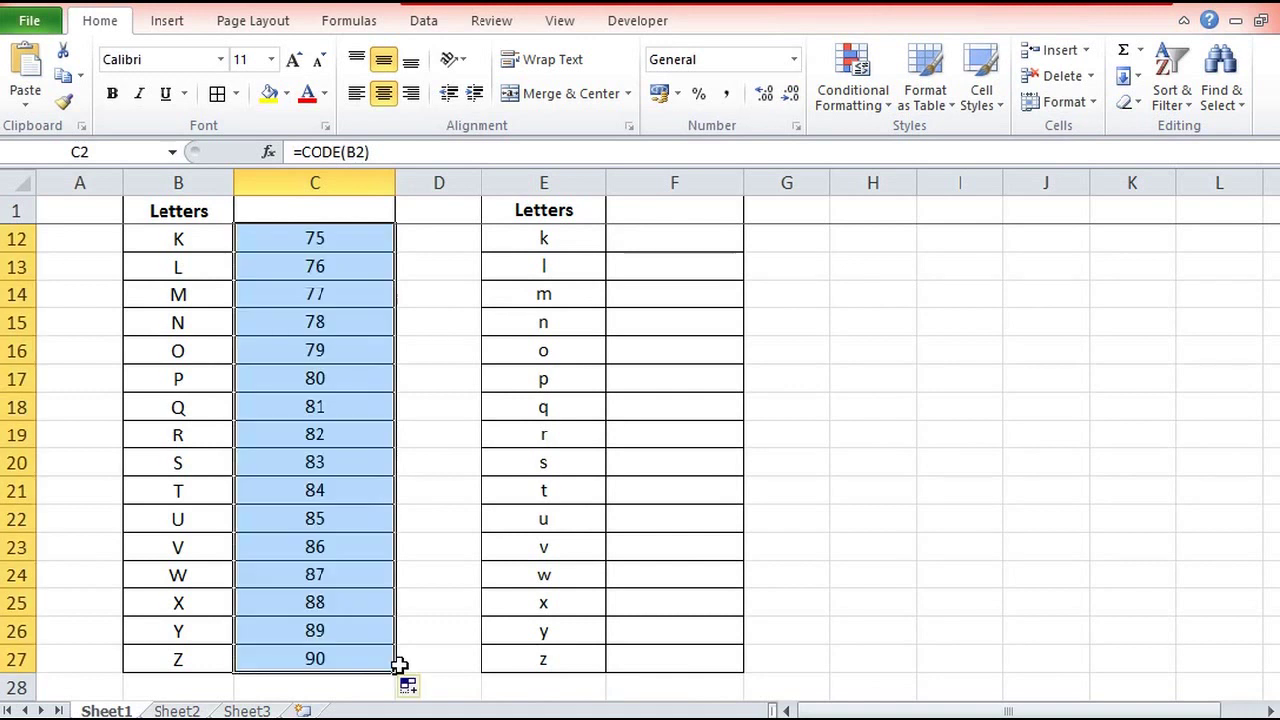
{"action": "scroll", "coordinate": [331, 437], "scroll_direction": "up", "scroll_amount": 4}
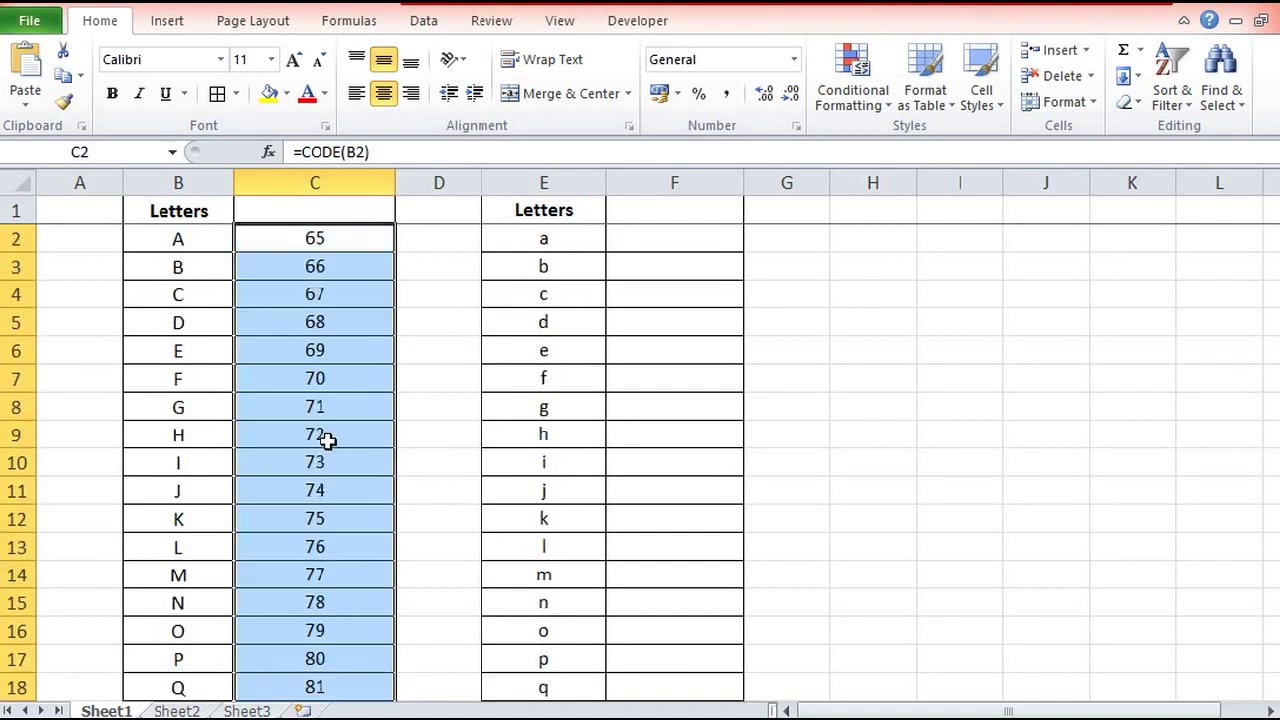
{"action": "left_click", "coordinate": [366, 240]}
{"action": "left_click", "coordinate": [350, 266]}
{"action": "left_click", "coordinate": [336, 292]}
{"action": "left_click", "coordinate": [320, 323]}
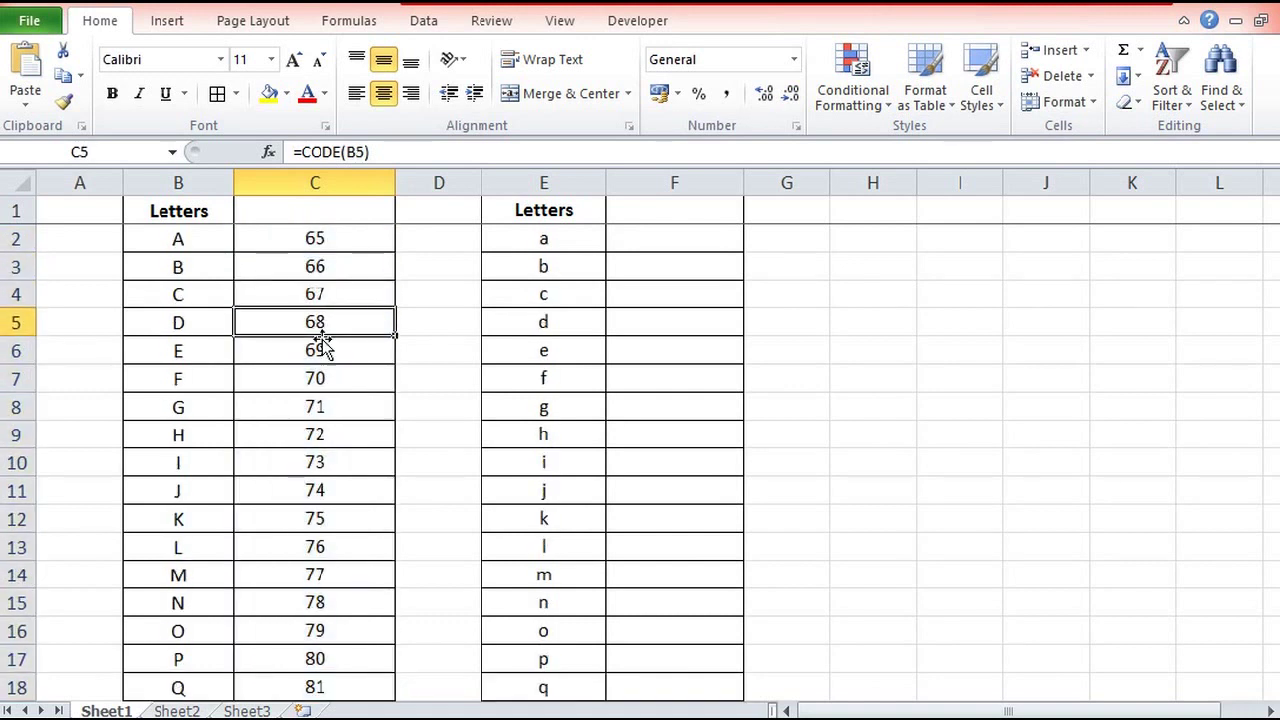
{"action": "left_click", "coordinate": [316, 353]}
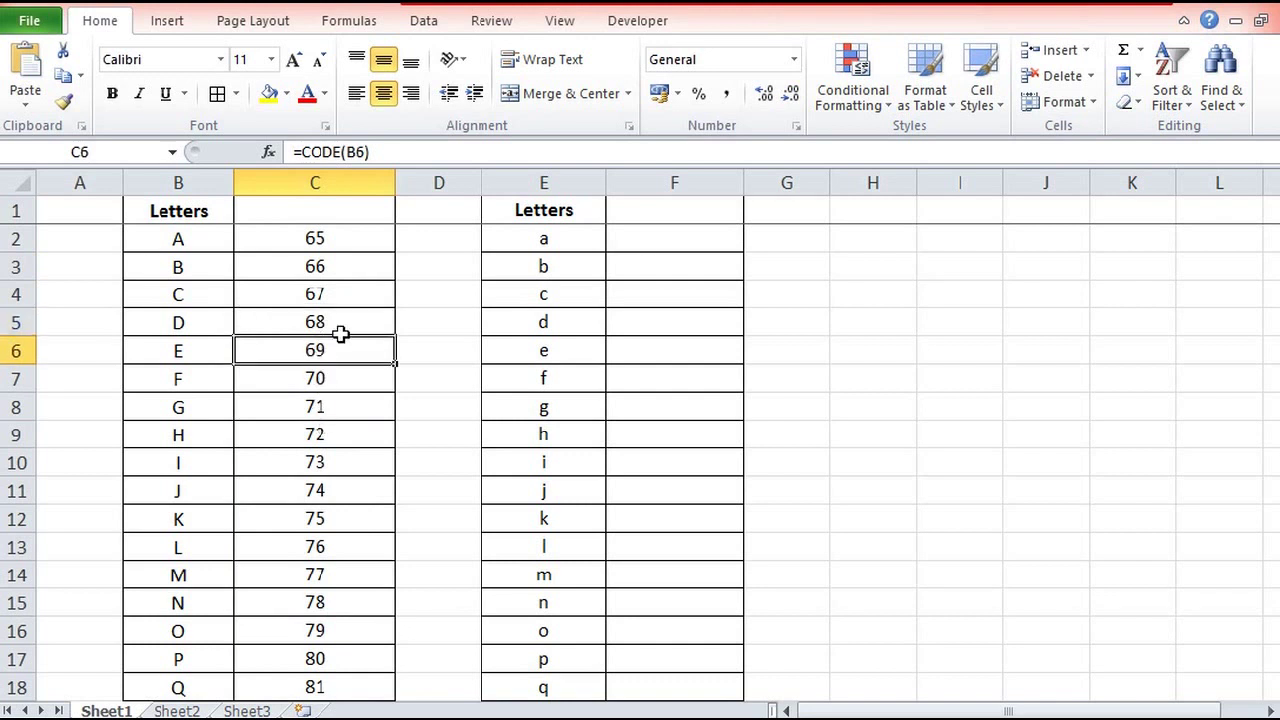
{"action": "left_click", "coordinate": [305, 232]}
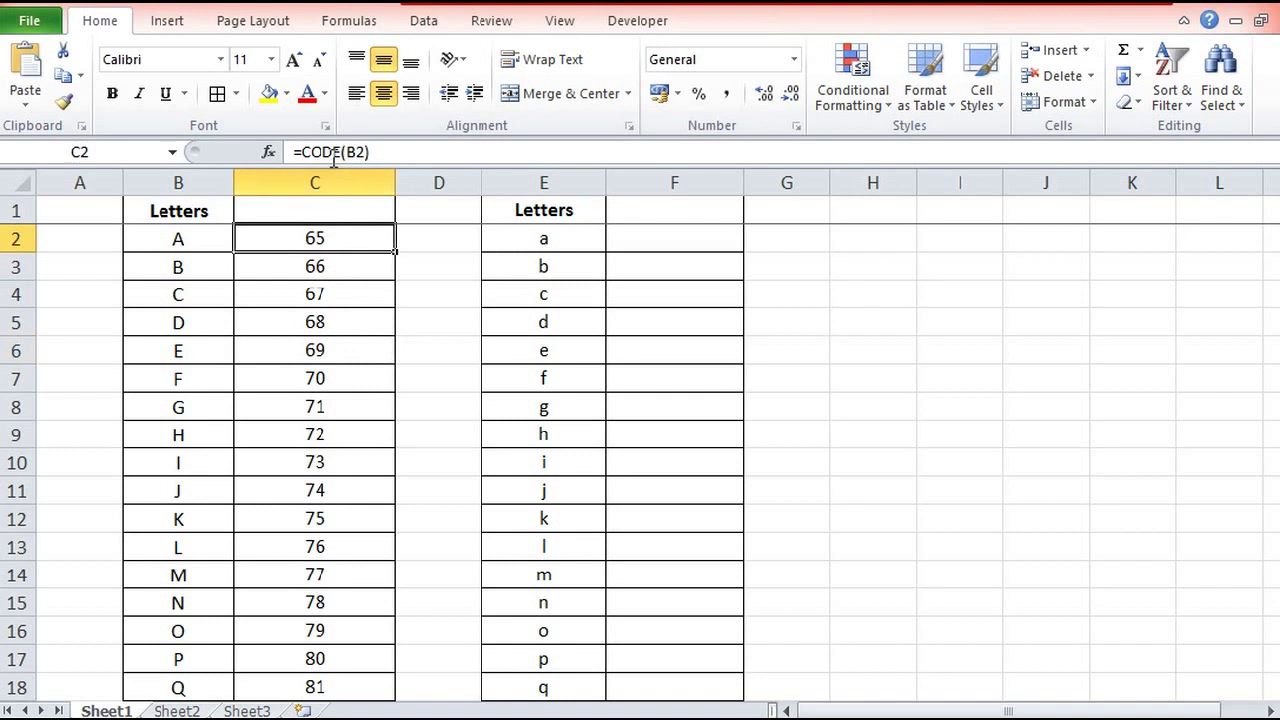
{"action": "left_click", "coordinate": [545, 237]}
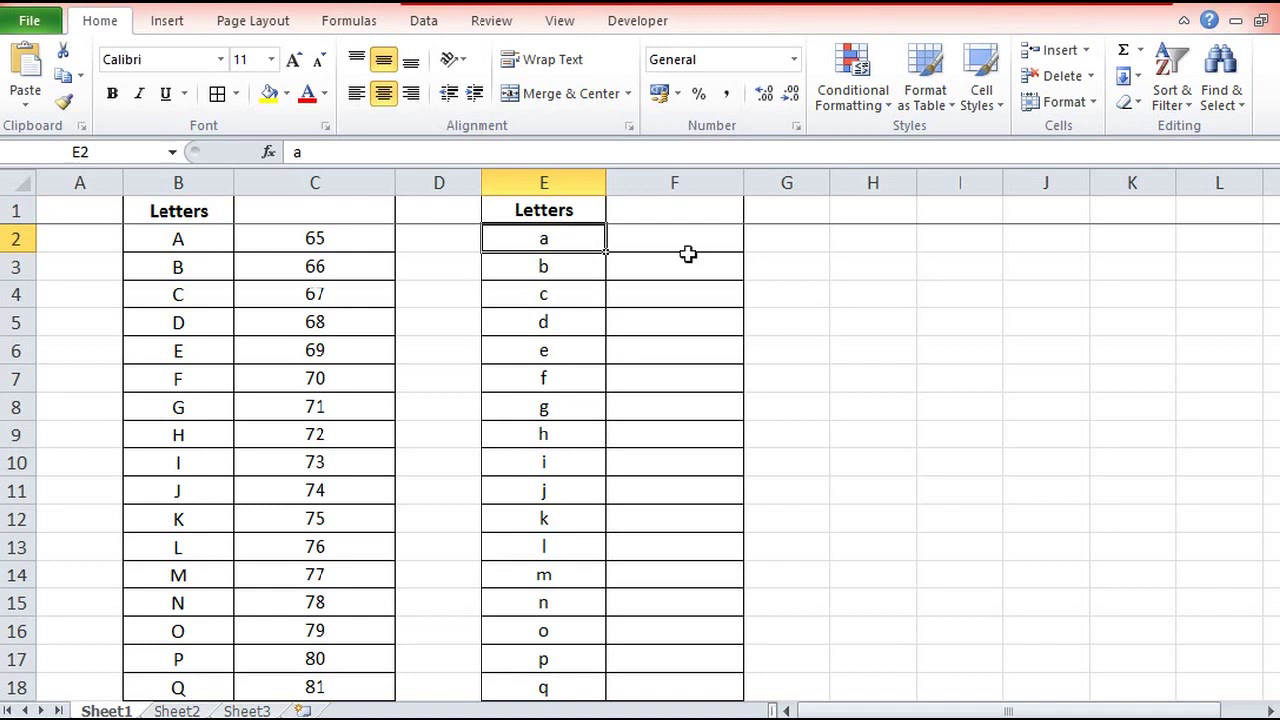
- Enter =CODE(E2) in F2, returning 97 for the lowercase a
{"action": "left_click", "coordinate": [654, 243]}
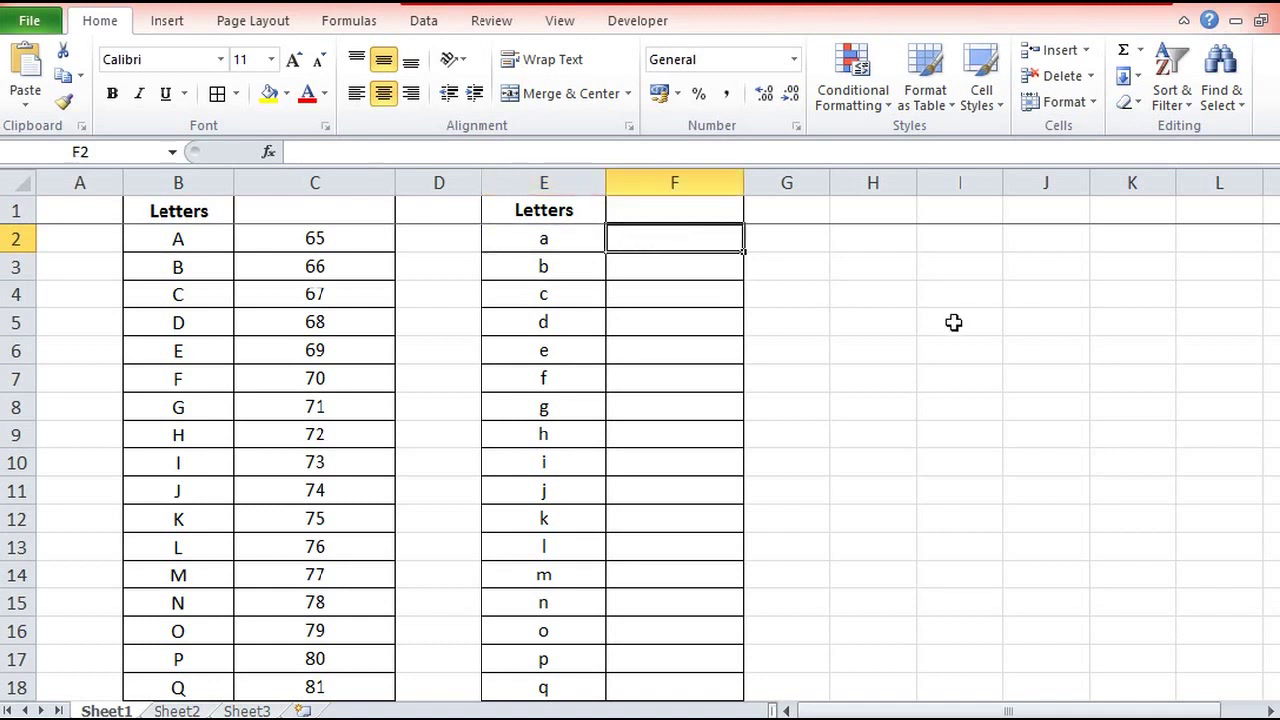
{"action": "type", "text": "=cod"}
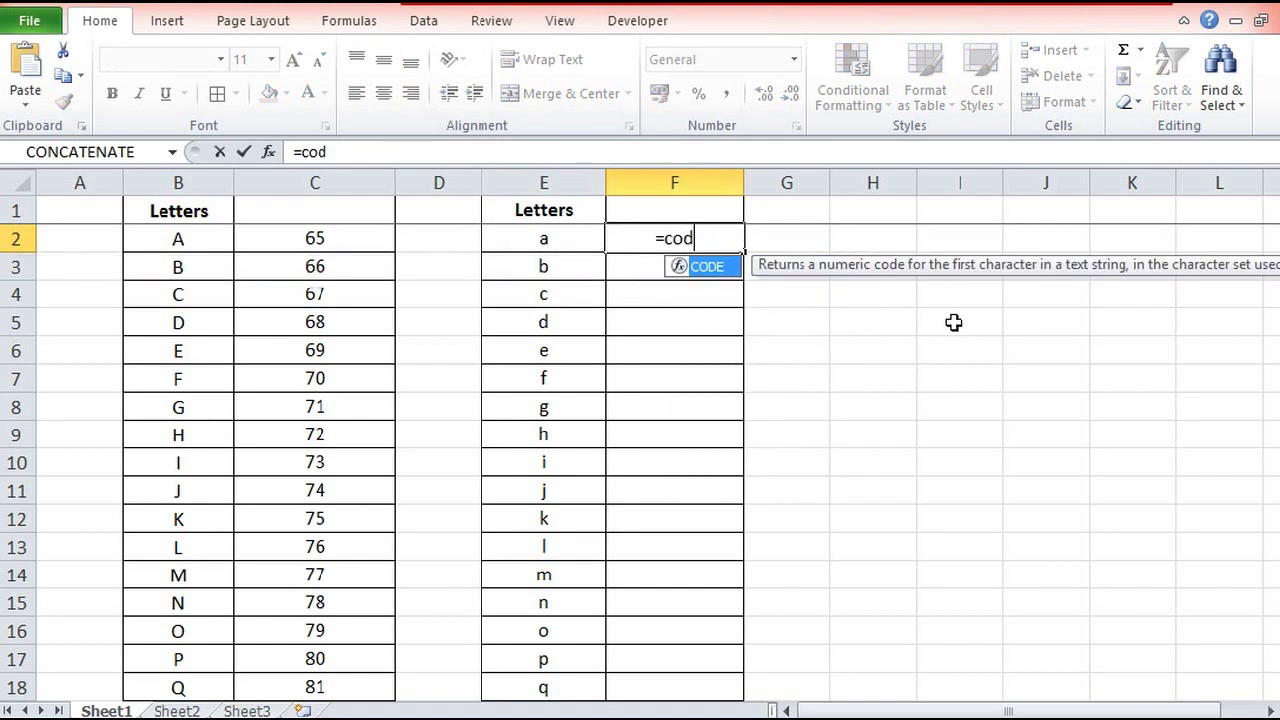
{"action": "type", "text": "e("}
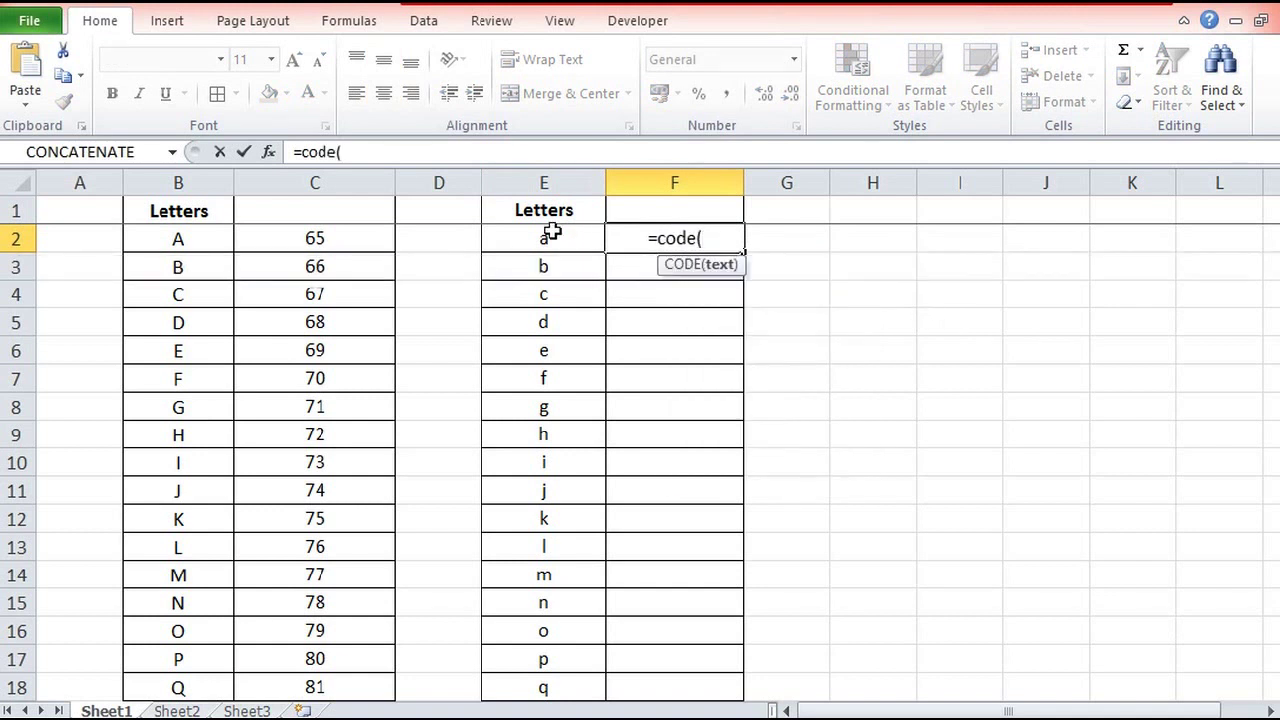
{"action": "left_click", "coordinate": [554, 231]}
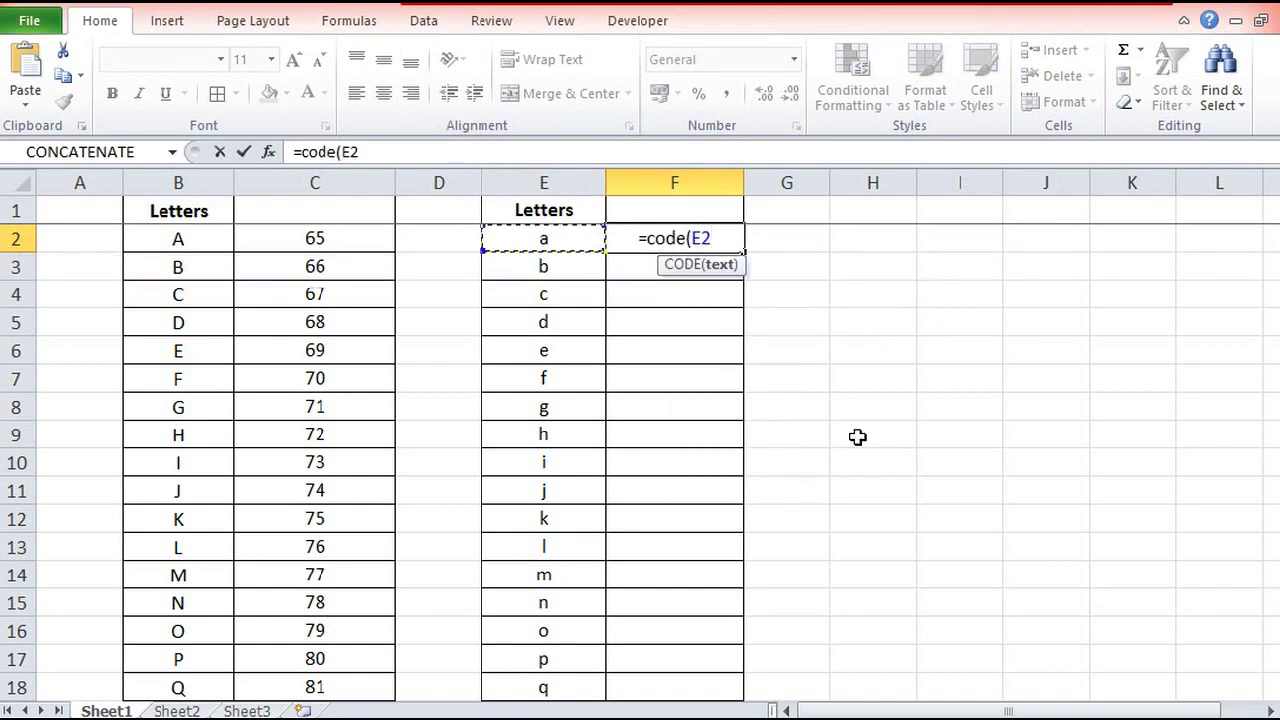
{"action": "type", "text": ")"}
{"action": "key", "text": "Return"}
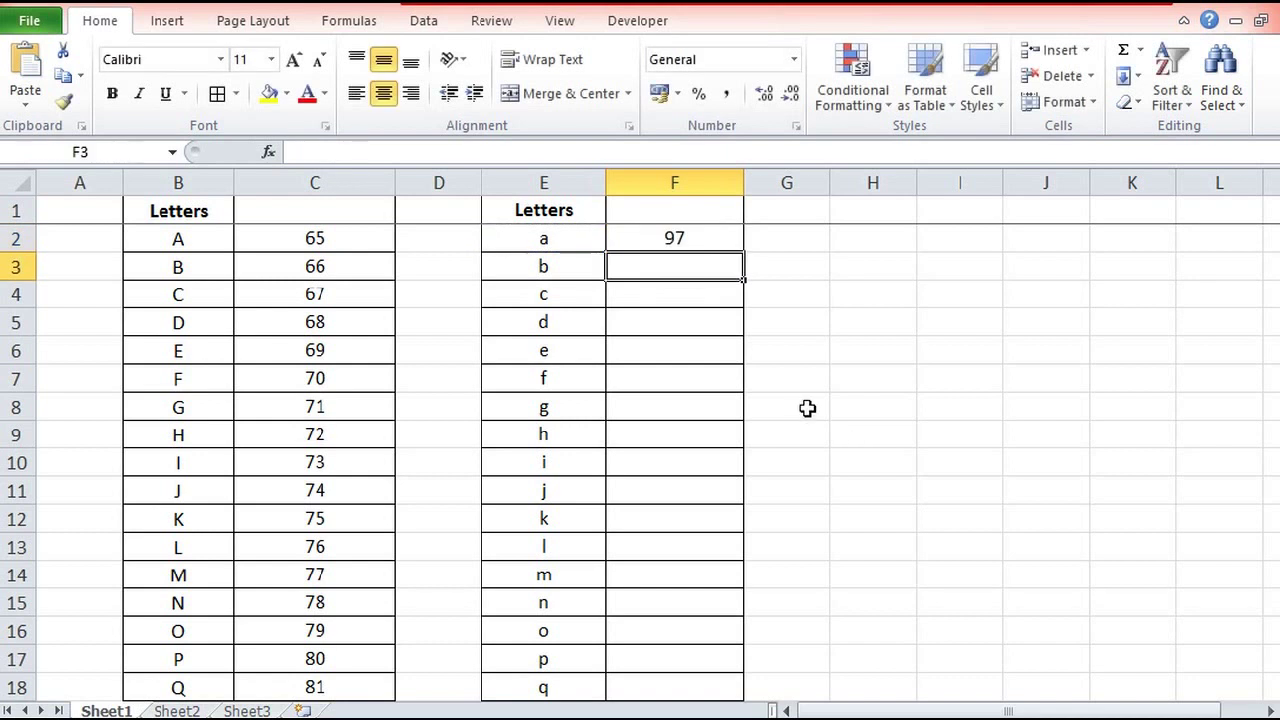
{"action": "left_click", "coordinate": [668, 241]}
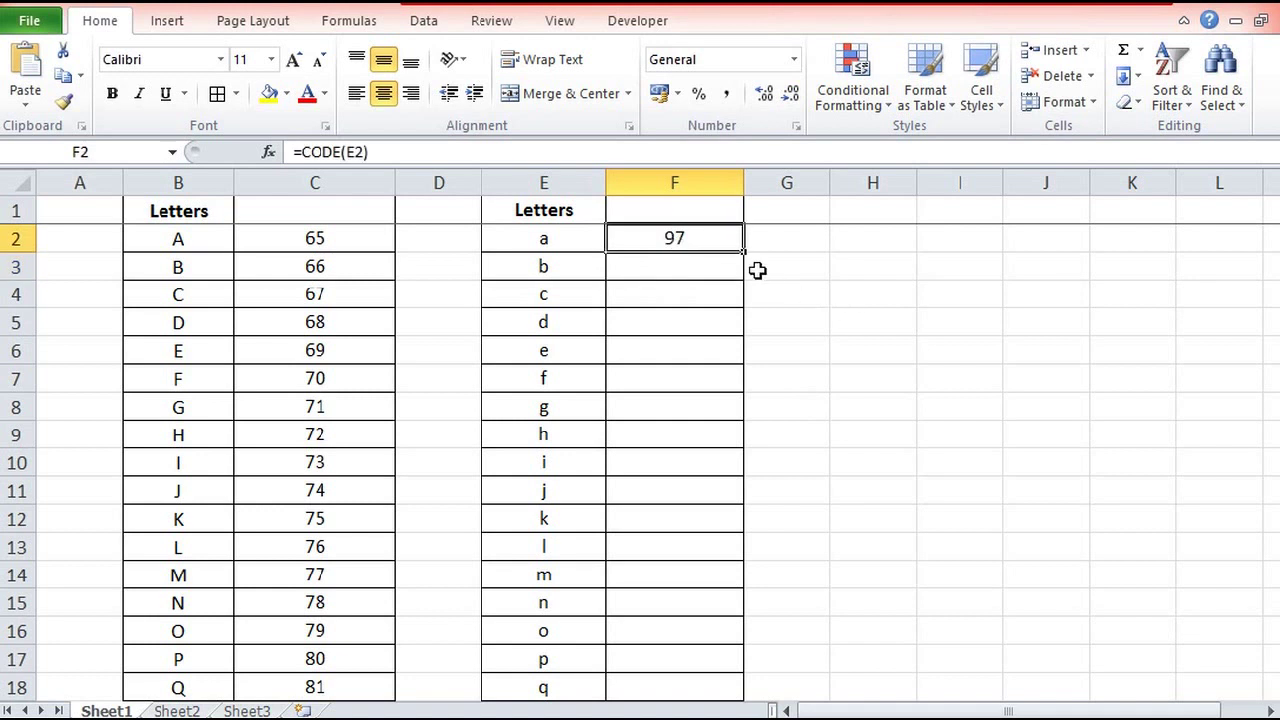
- Copy F2's CODE formula down column F to F27 for letters a to z
{"action": "left_click_drag", "start_coordinate": [746, 256], "coordinate": [674, 700]}
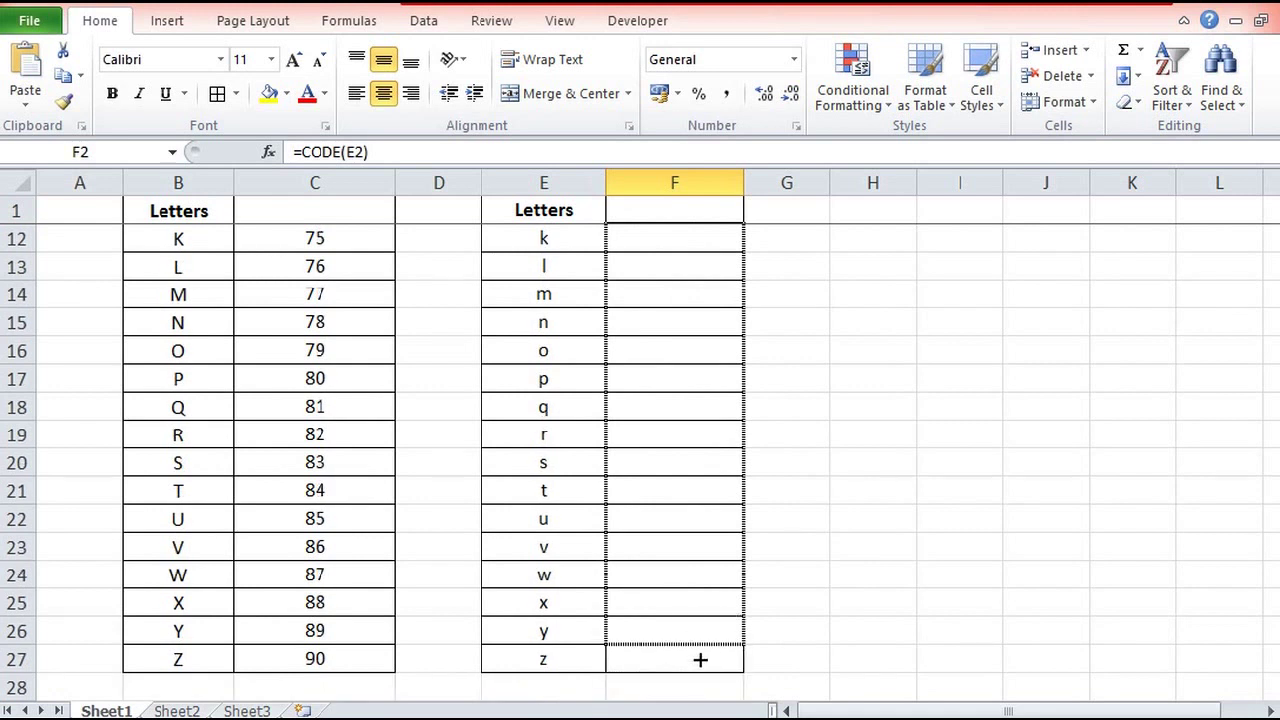
{"action": "left_click_drag", "start_coordinate": [674, 700], "coordinate": [700, 662]}
{"action": "scroll", "coordinate": [697, 630], "scroll_direction": "up", "scroll_amount": 4}
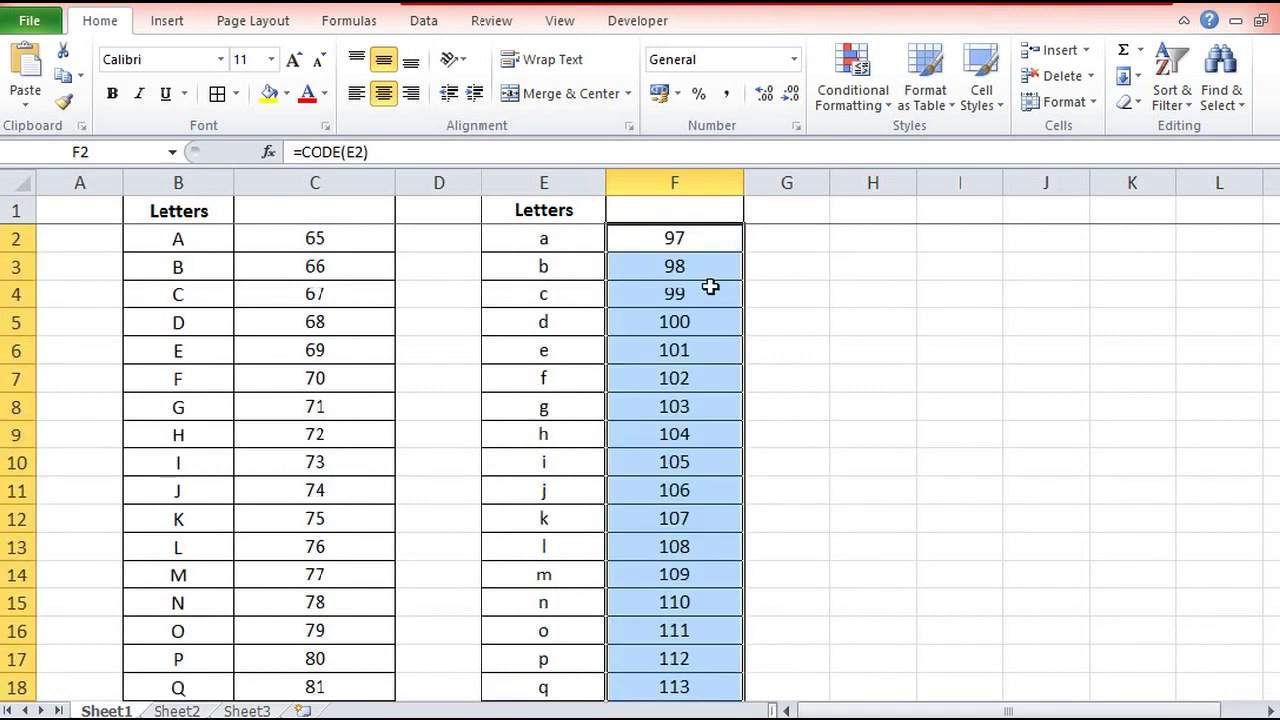
{"action": "left_click", "coordinate": [692, 239]}
- Compare the capital and small letters with their CODE formulas in C2 and F2
{"action": "left_click", "coordinate": [566, 232]}
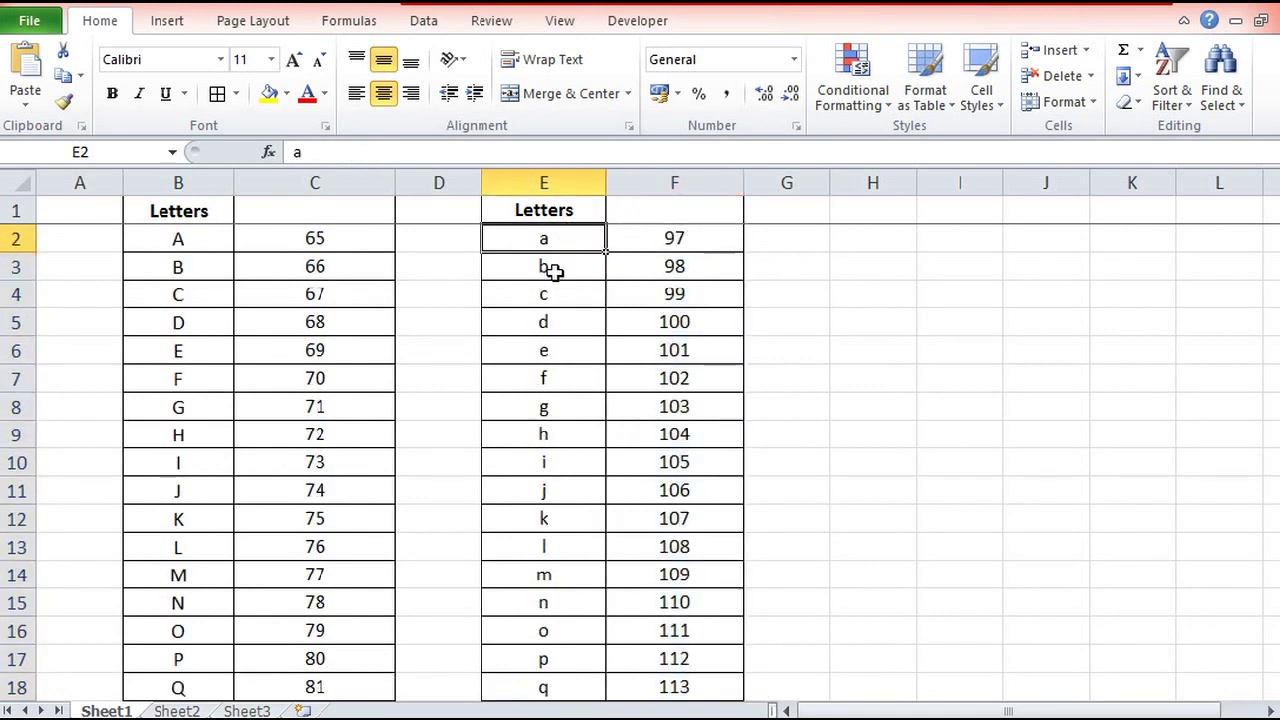
{"action": "left_click", "coordinate": [557, 268]}
{"action": "left_click", "coordinate": [642, 242]}
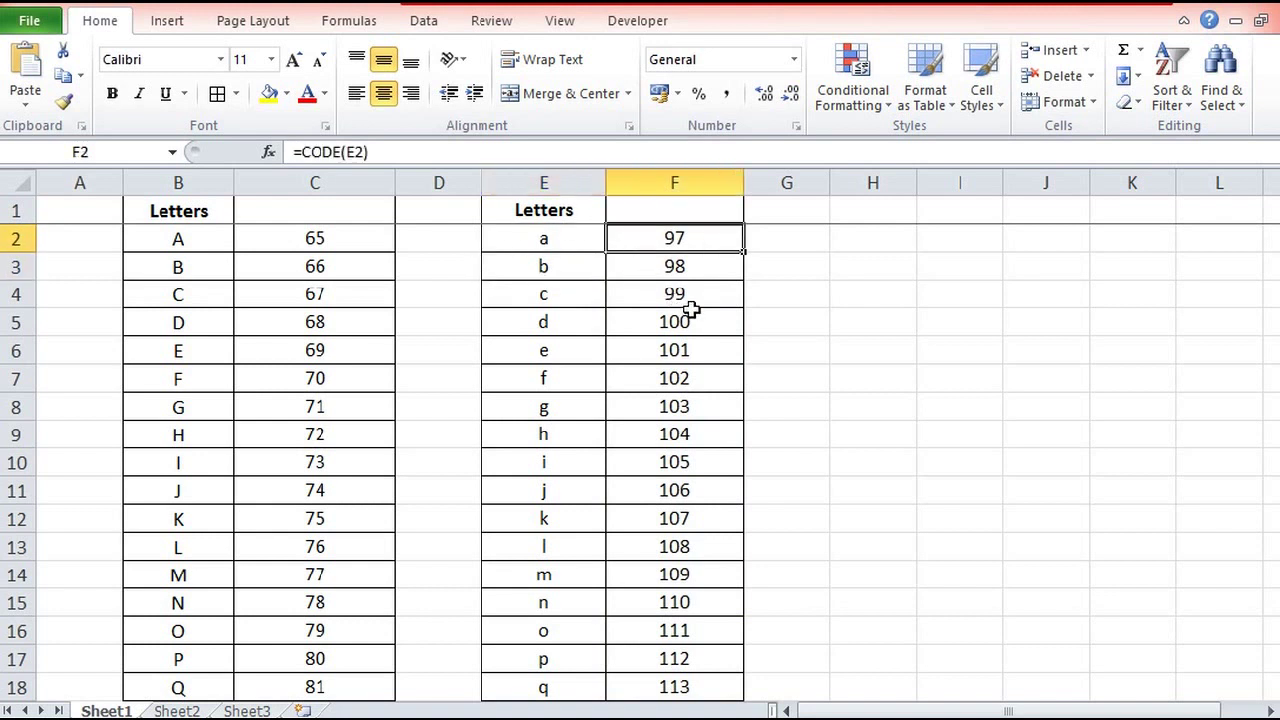
{"action": "left_click", "coordinate": [186, 241]}
{"action": "left_click", "coordinate": [571, 243]}
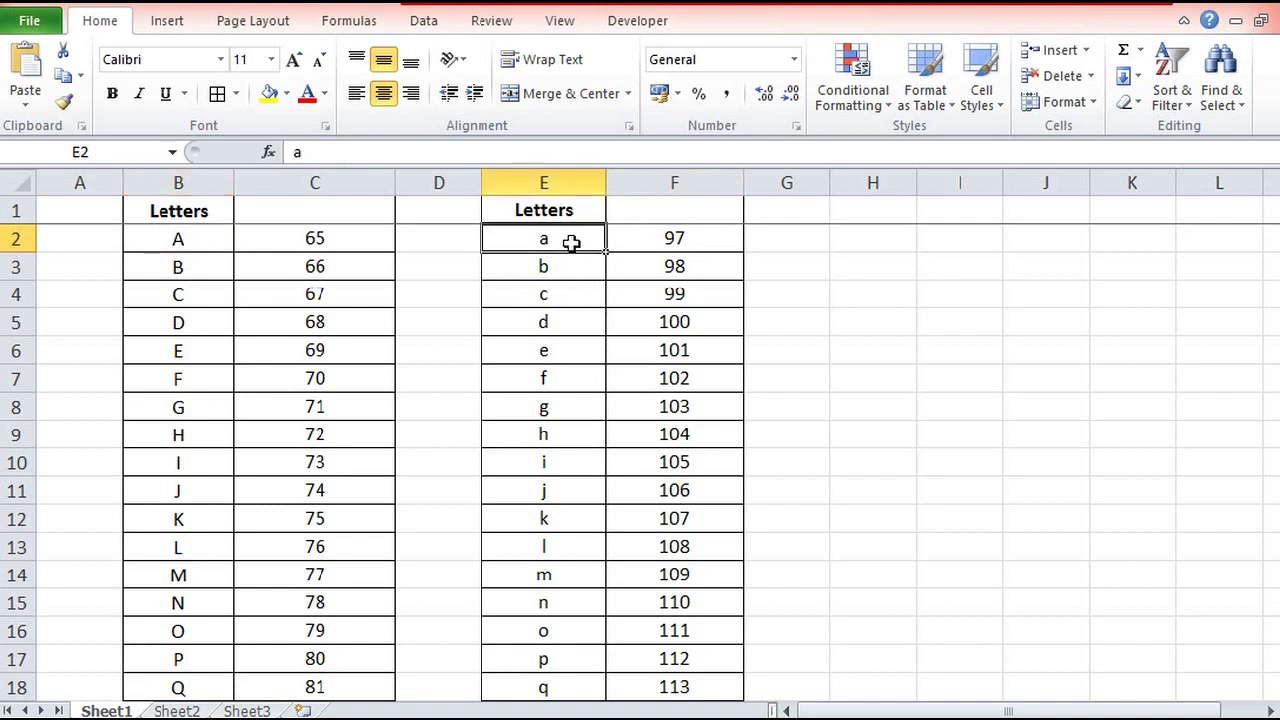
{"action": "left_click", "coordinate": [371, 241]}
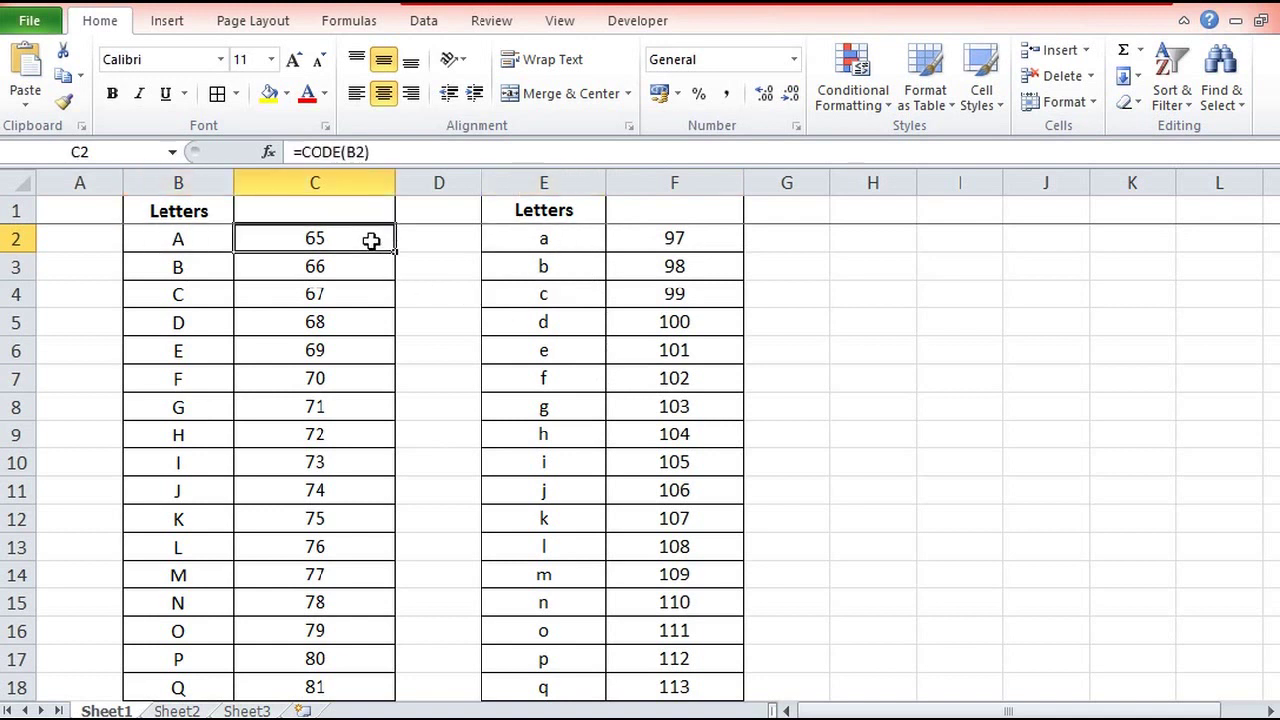
- Add a Numbers heading in H1 with starting values 1 and 2 in H2 and H3
{"action": "left_click", "coordinate": [822, 240]}
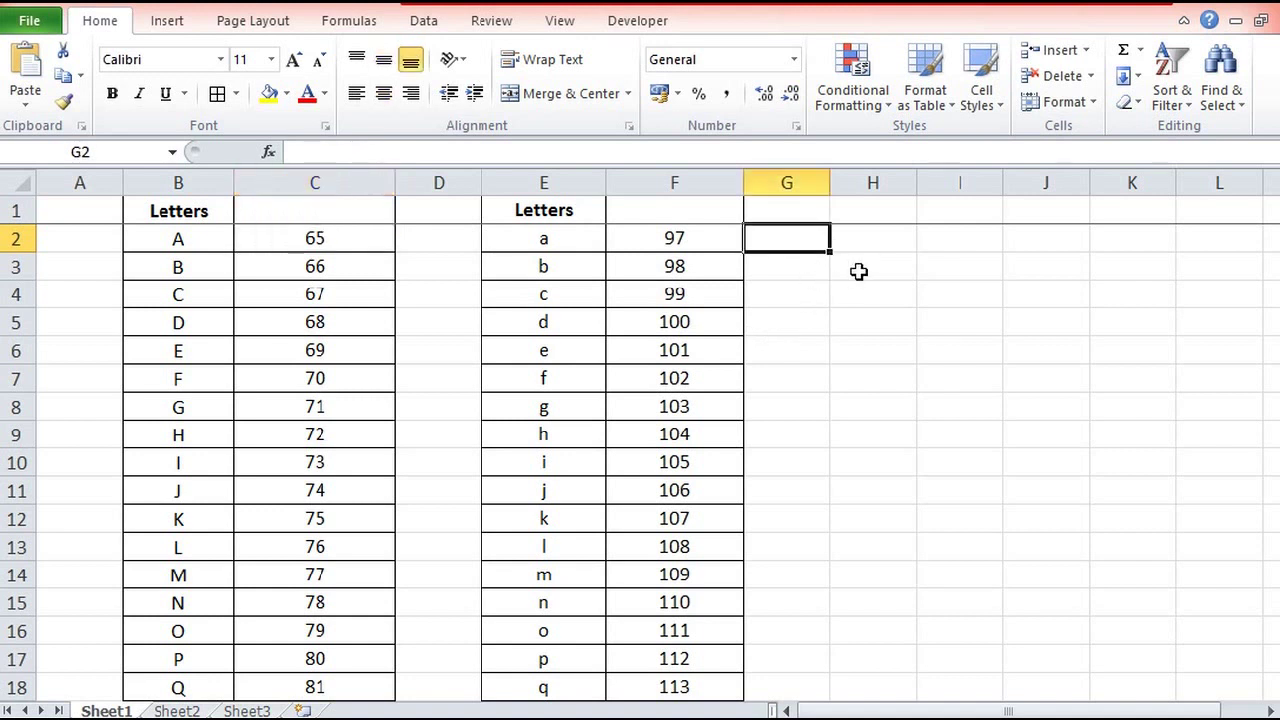
{"action": "left_click", "coordinate": [858, 271]}
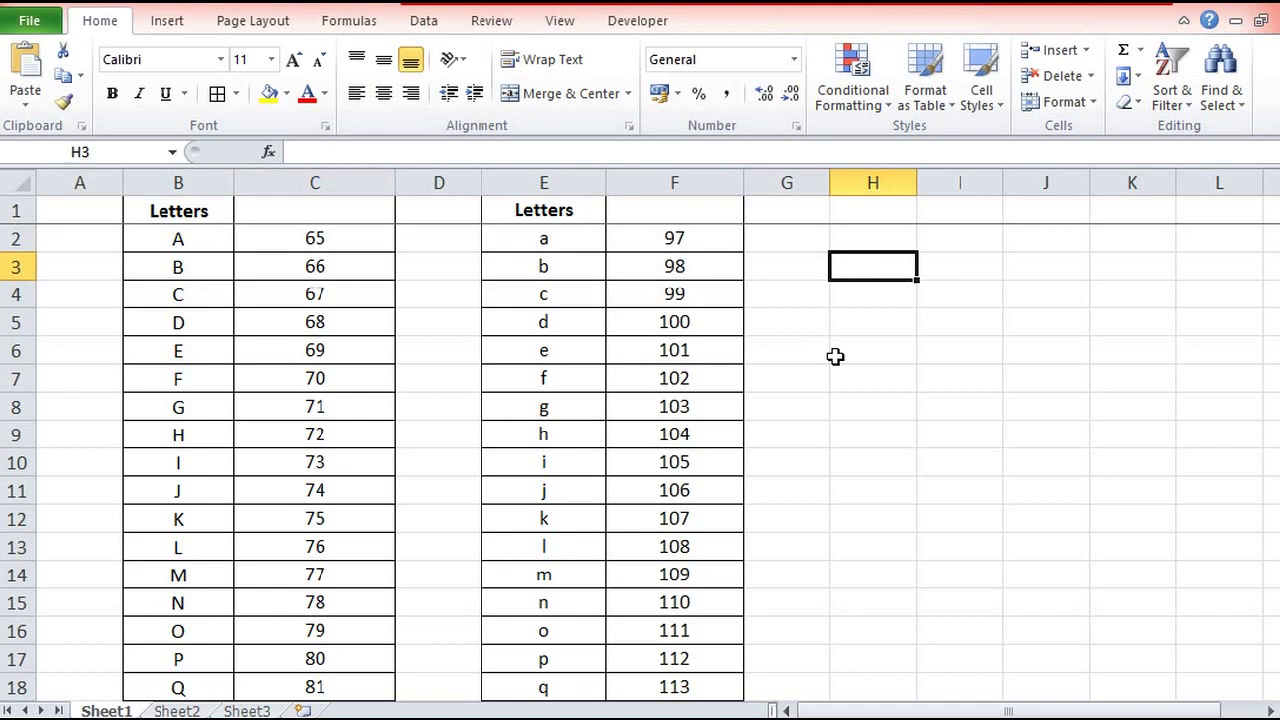
{"action": "left_click", "coordinate": [870, 207]}
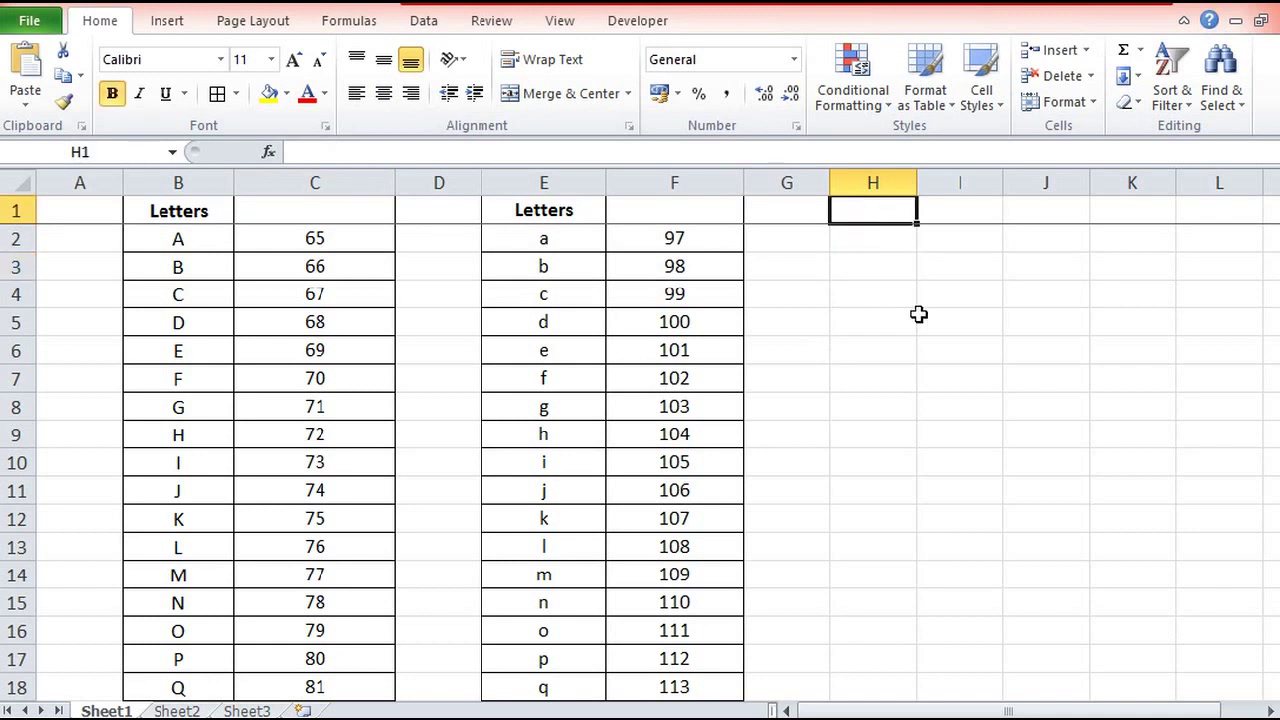
{"action": "type", "text": "Numbers"}
{"action": "key", "text": "Return"}
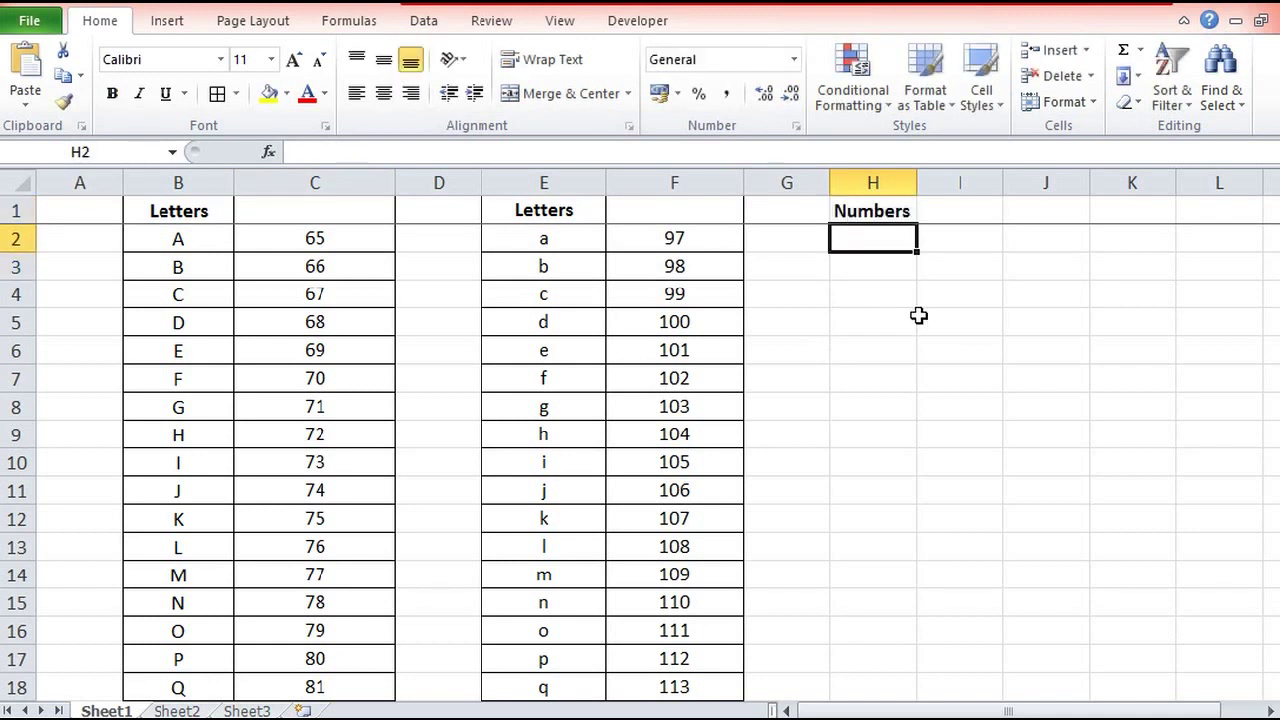
{"action": "type", "text": "1"}
{"action": "key", "text": "Return"}
{"action": "type", "text": "2"}
{"action": "key", "text": "Return"}
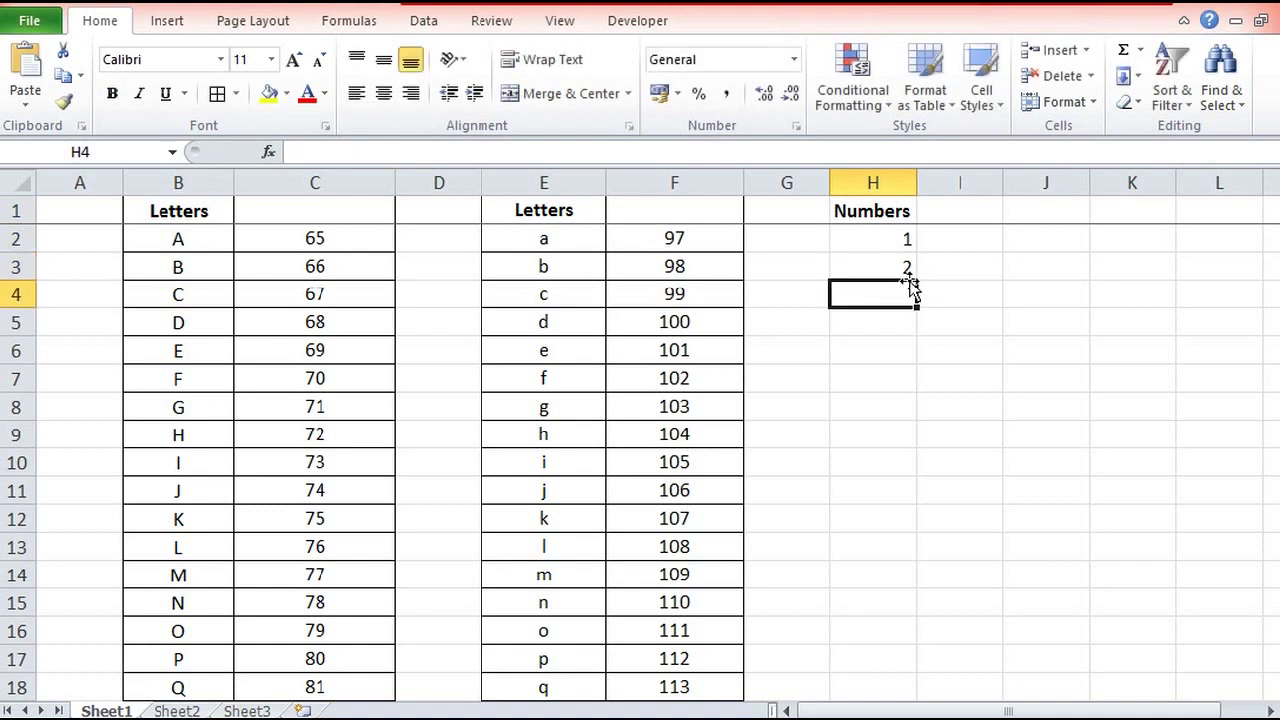
- Extend the 1, 2 series down column H to about row 101
{"action": "mouse_move", "coordinate": [860, 239]}
{"action": "left_mouse_down"}
{"action": "mouse_move", "coordinate": [918, 672]}
{"action": "mouse_move", "coordinate": [820, 196]}
{"action": "left_mouse_up"}
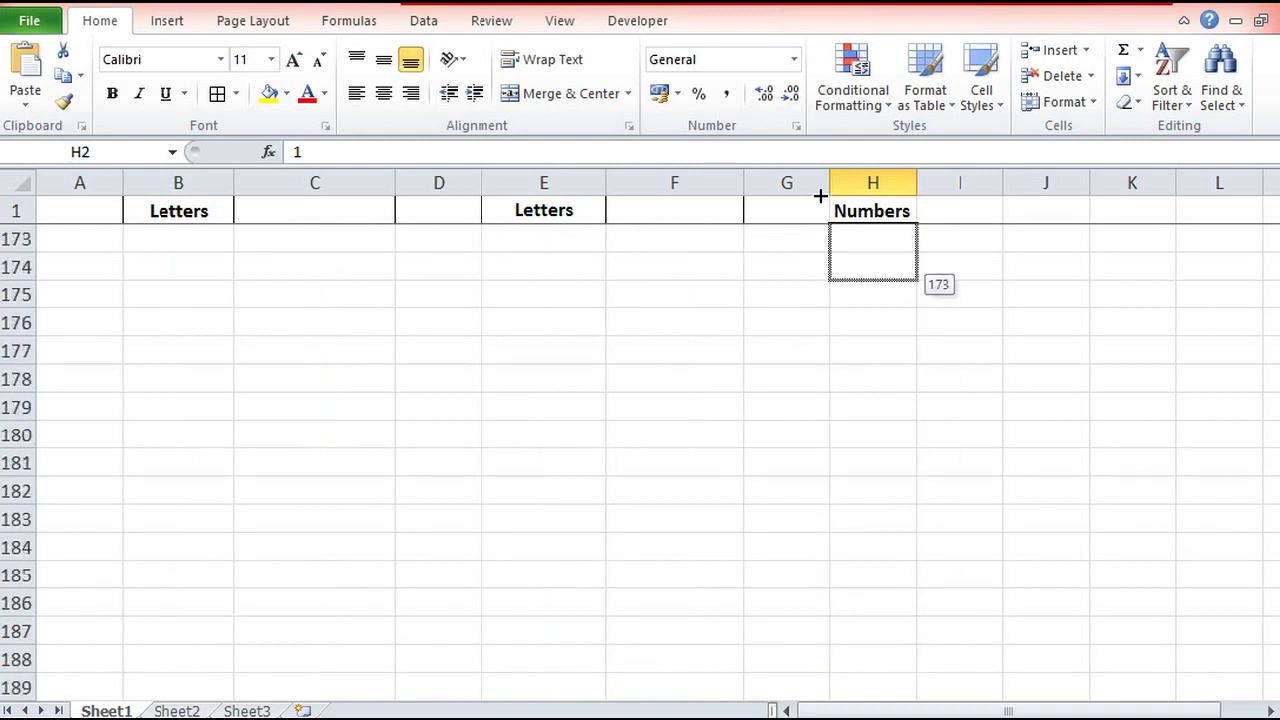
{"action": "left_click_drag", "start_coordinate": [820, 196], "coordinate": [816, 150]}
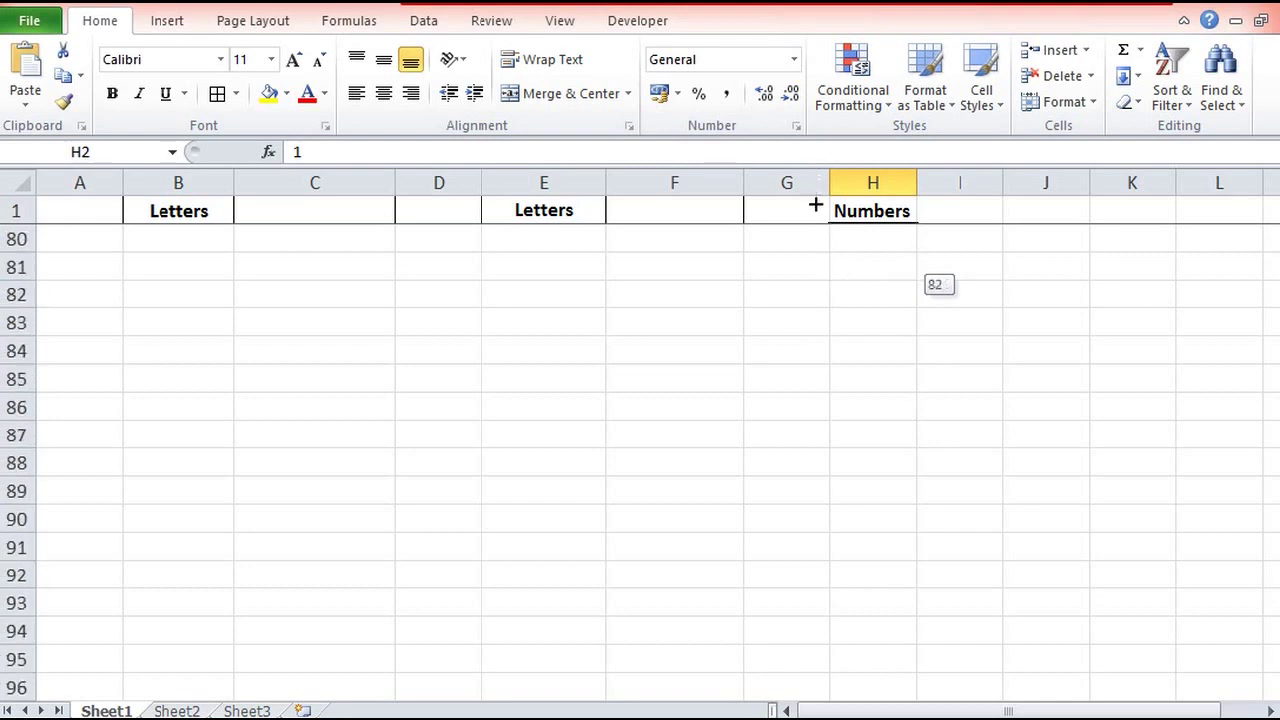
{"action": "left_click_drag", "start_coordinate": [816, 150], "coordinate": [843, 677]}
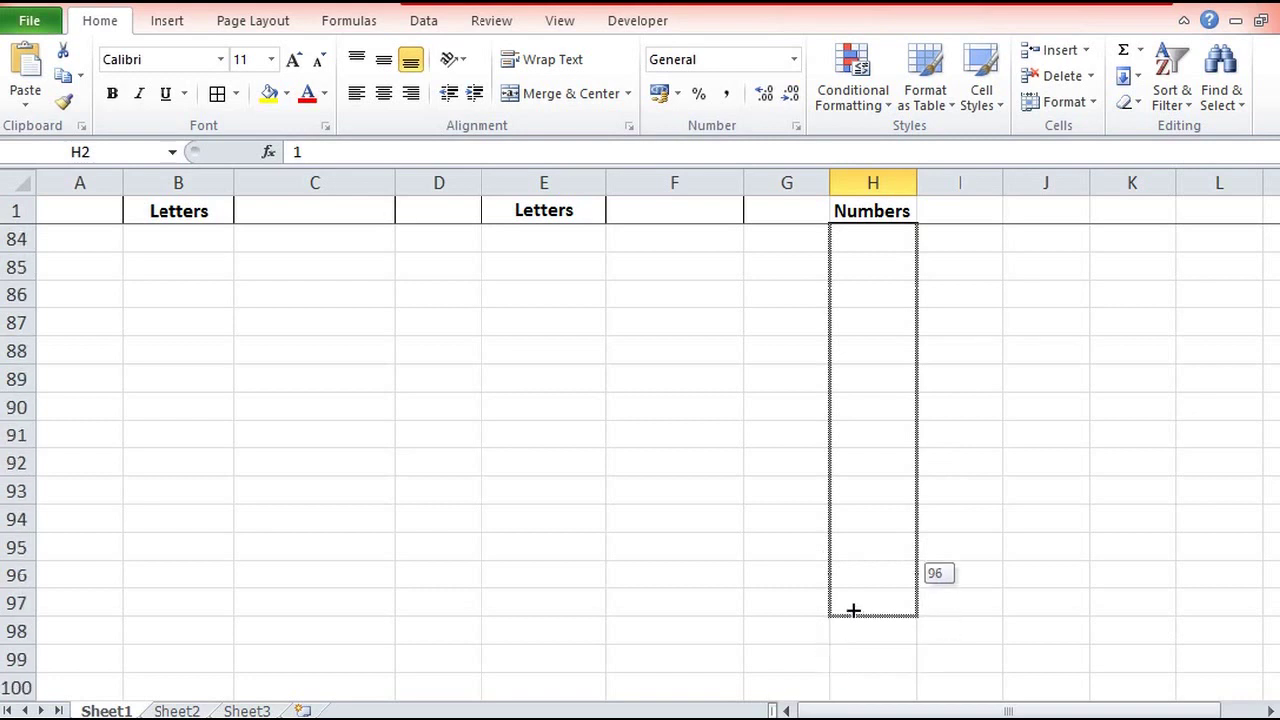
{"action": "mouse_move", "coordinate": [843, 677]}
{"action": "left_mouse_down"}
{"action": "mouse_move", "coordinate": [842, 696]}
{"action": "mouse_move", "coordinate": [851, 615]}
{"action": "left_mouse_up"}
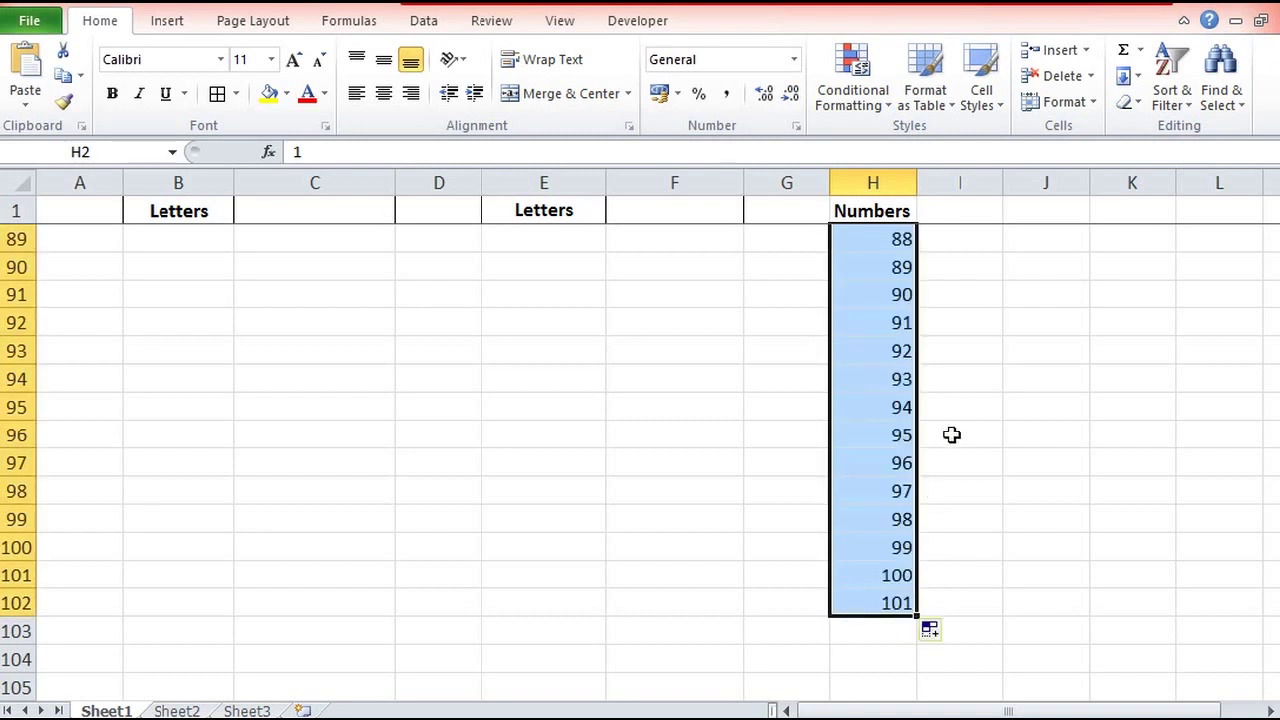
{"action": "scroll", "coordinate": [951, 432], "scroll_direction": "up", "scroll_amount": 3}
{"action": "scroll", "coordinate": [951, 432], "scroll_direction": "up", "scroll_amount": 8}
{"action": "scroll", "coordinate": [951, 432], "scroll_direction": "up", "scroll_amount": 5}
{"action": "scroll", "coordinate": [951, 432], "scroll_direction": "up", "scroll_amount": 13}
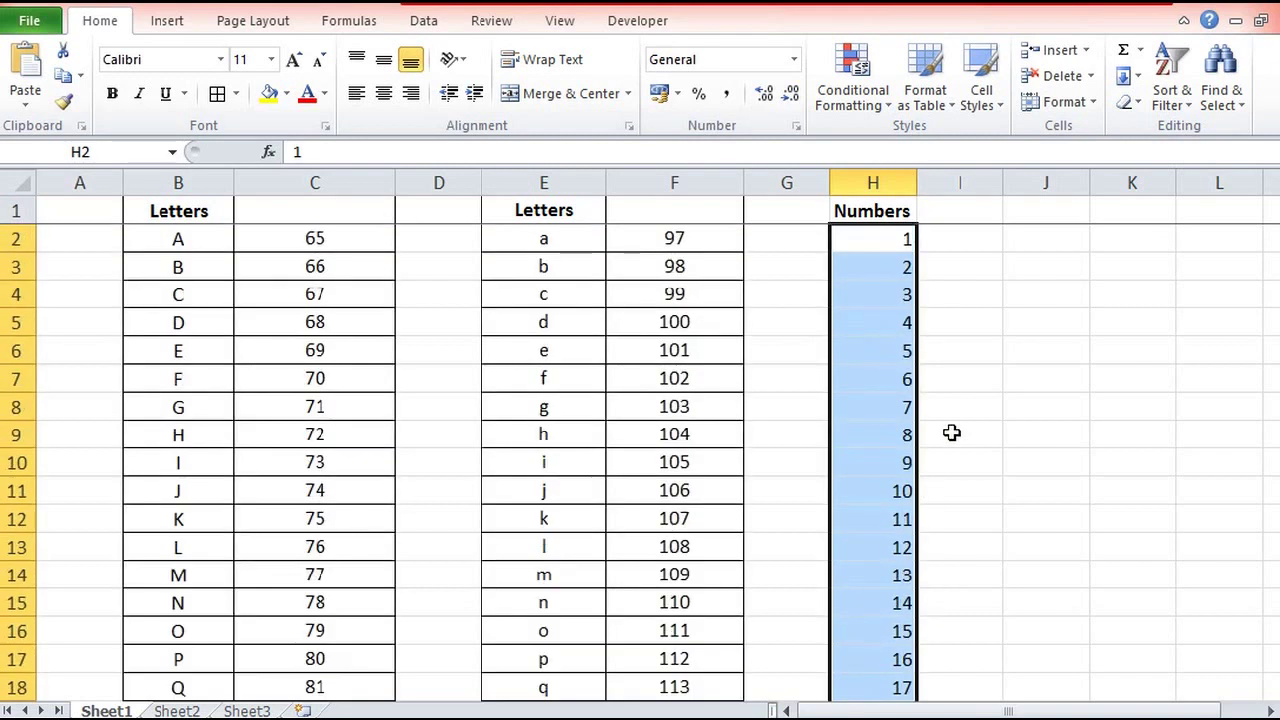
- Centre the values in the Numbers column H
{"action": "left_click", "coordinate": [872, 183]}
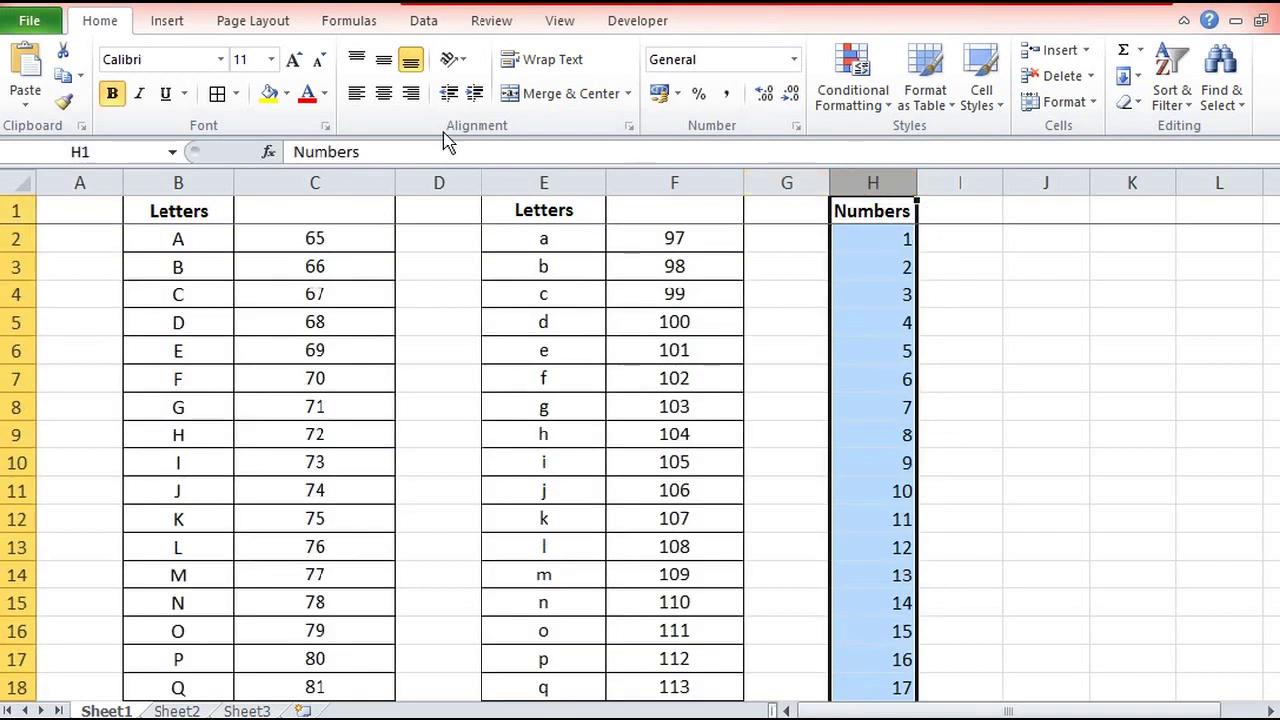
{"action": "left_click", "coordinate": [384, 93]}
{"action": "left_click", "coordinate": [1036, 430]}
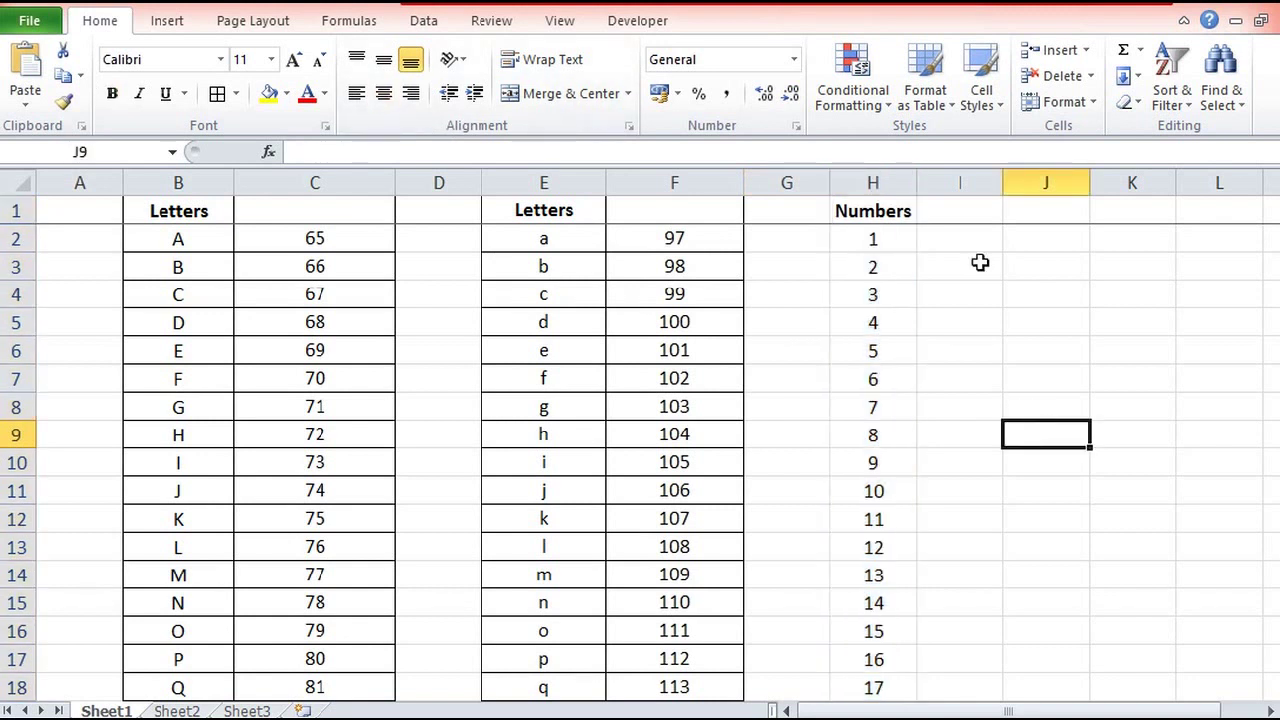
- Widen column I to hold the character results
{"action": "left_click", "coordinate": [970, 208]}
{"action": "left_click", "coordinate": [970, 180]}
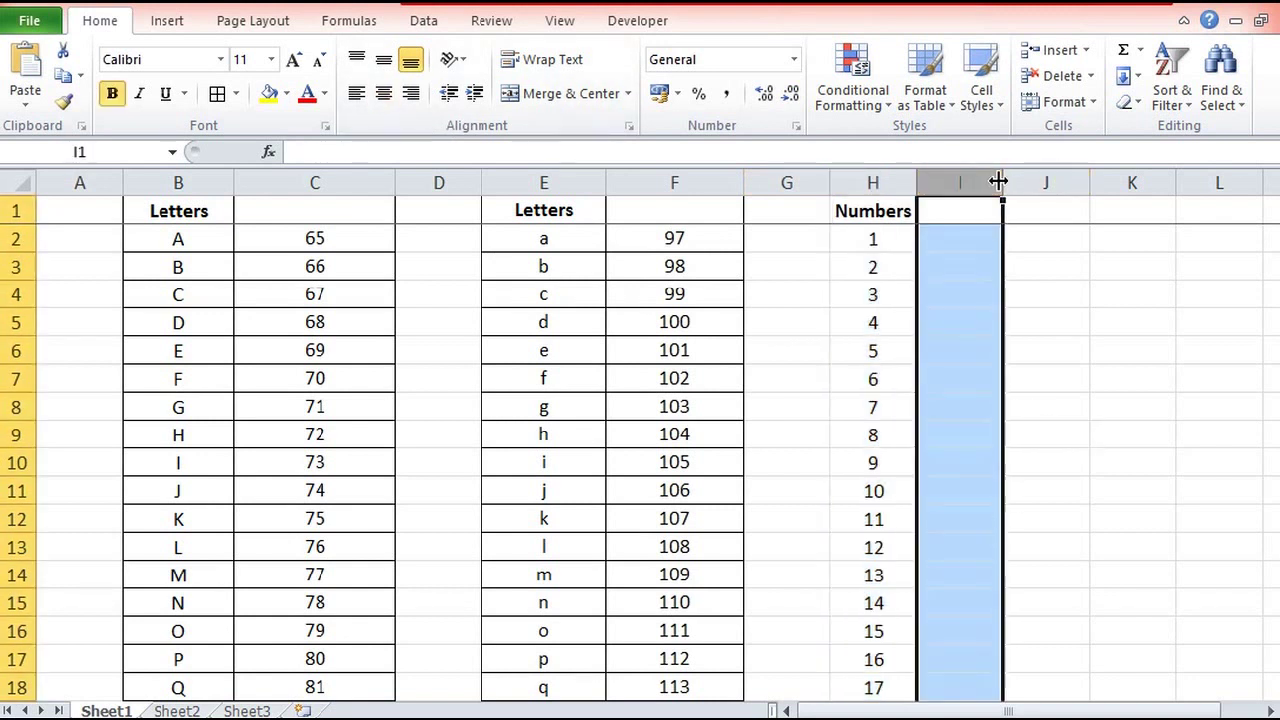
{"action": "left_click_drag", "start_coordinate": [1002, 181], "coordinate": [1060, 180]}
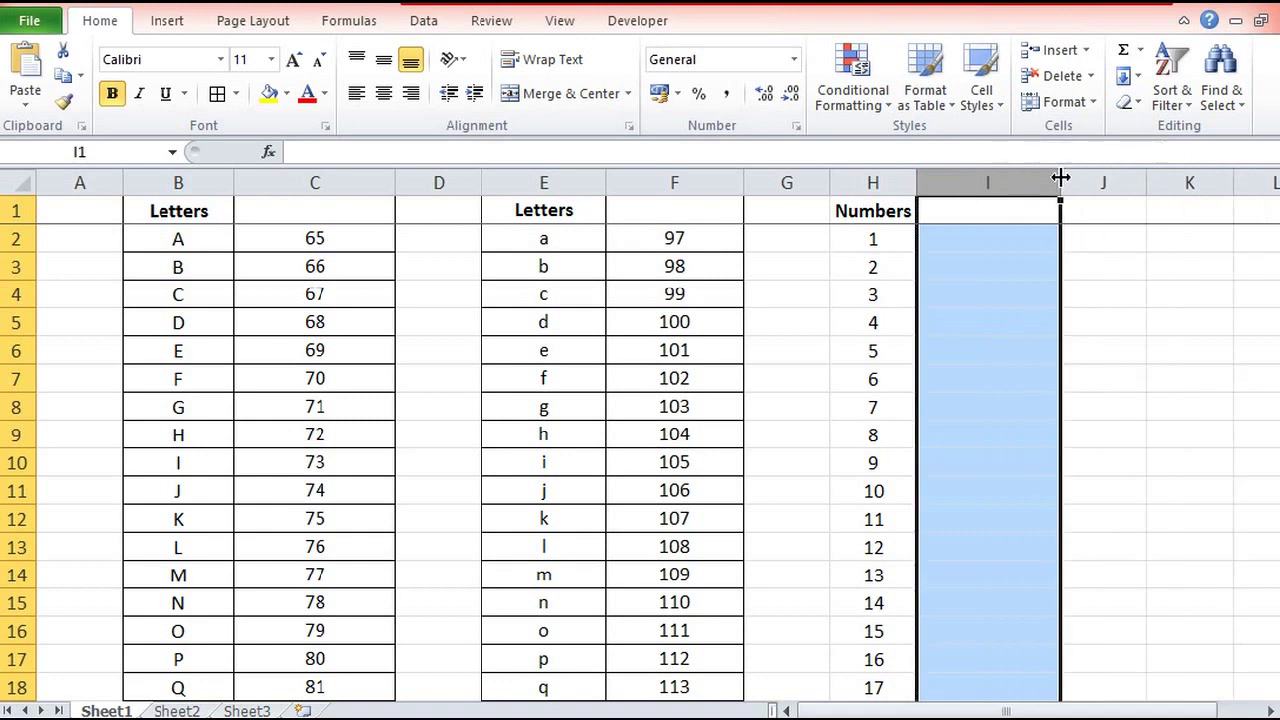
{"action": "left_click", "coordinate": [948, 239]}
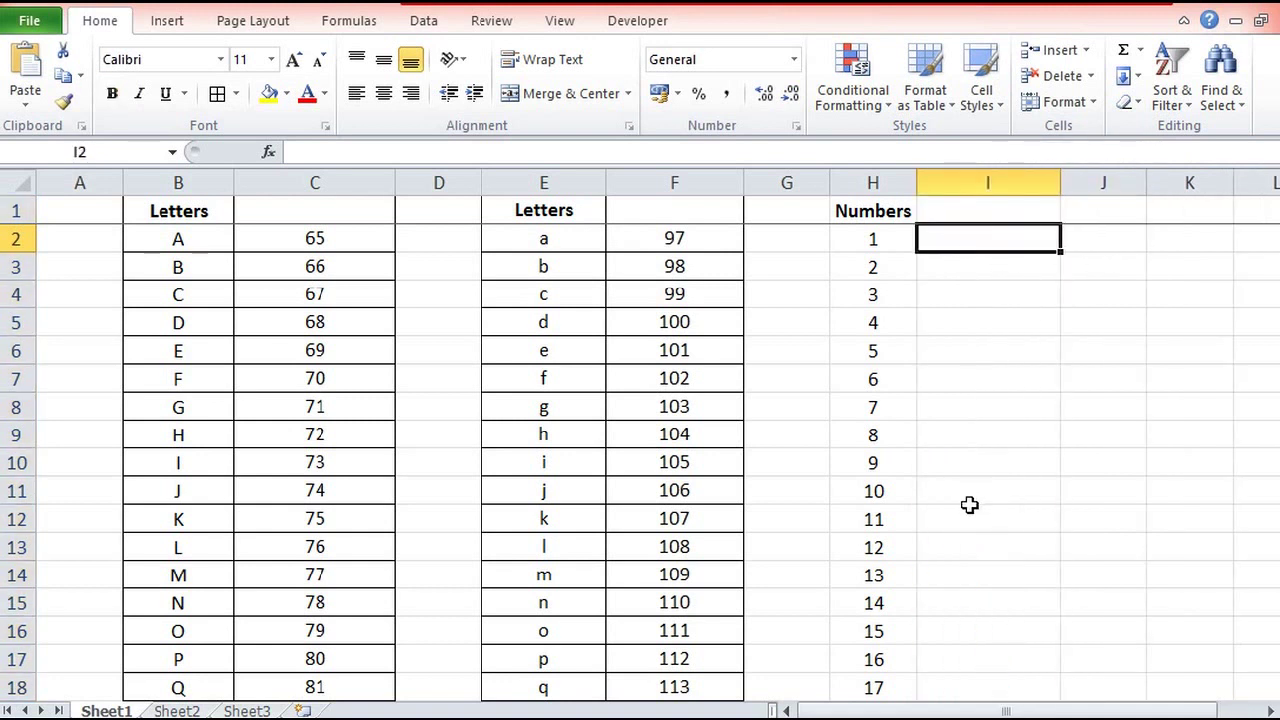
- Enter =CHAR(H2) in I2 to convert the number 1 into its character
{"action": "type", "text": "="}
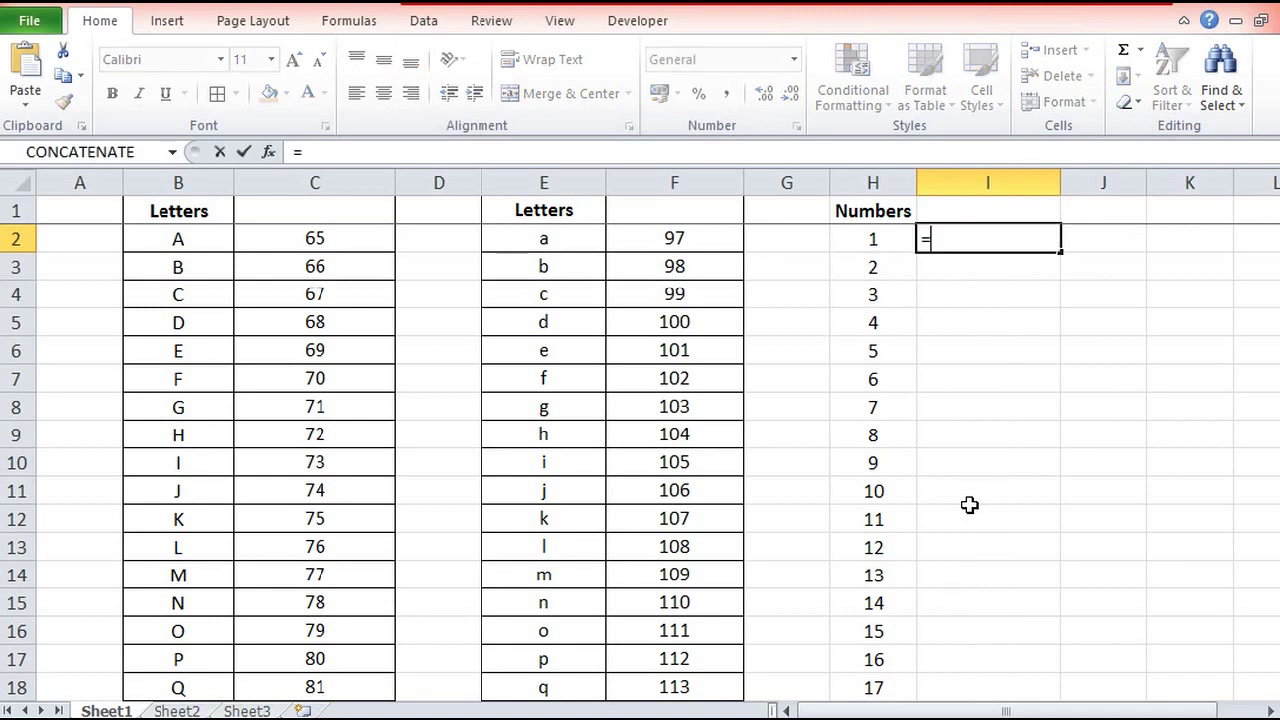
{"action": "type", "text": "CH"}
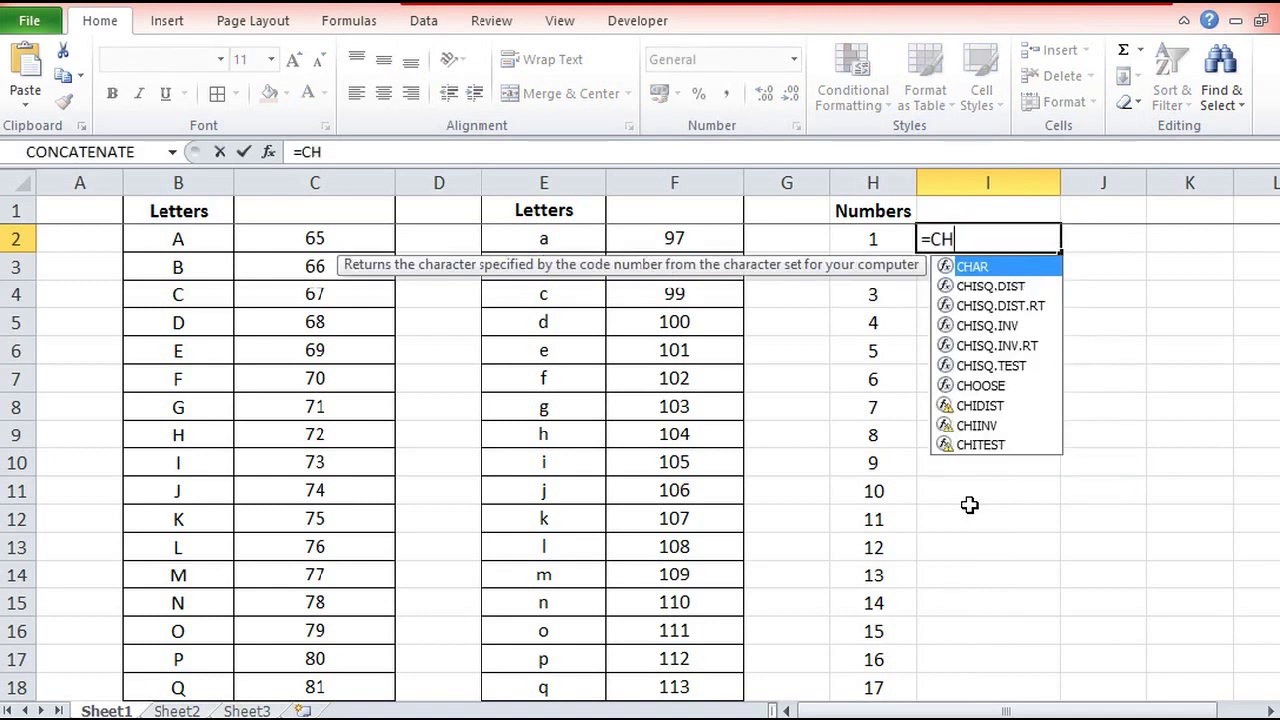
{"action": "type", "text": "AR"}
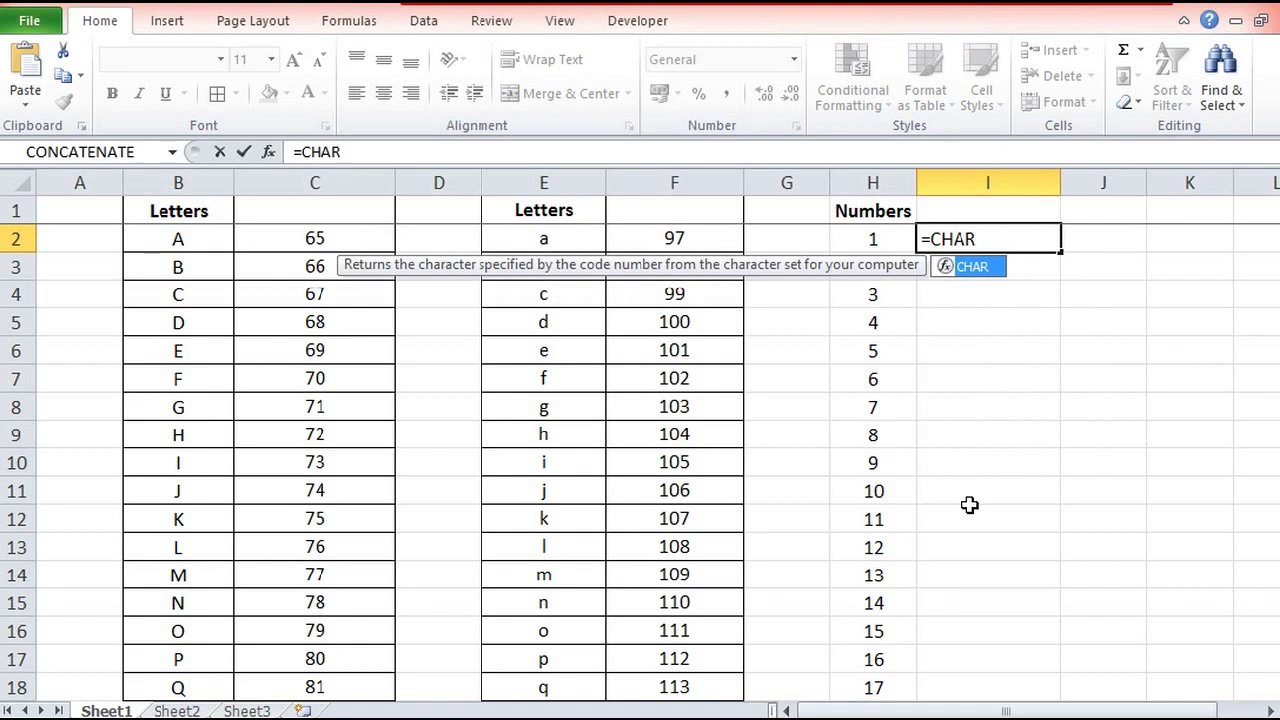
{"action": "type", "text": "("}
{"action": "left_click", "coordinate": [885, 239]}
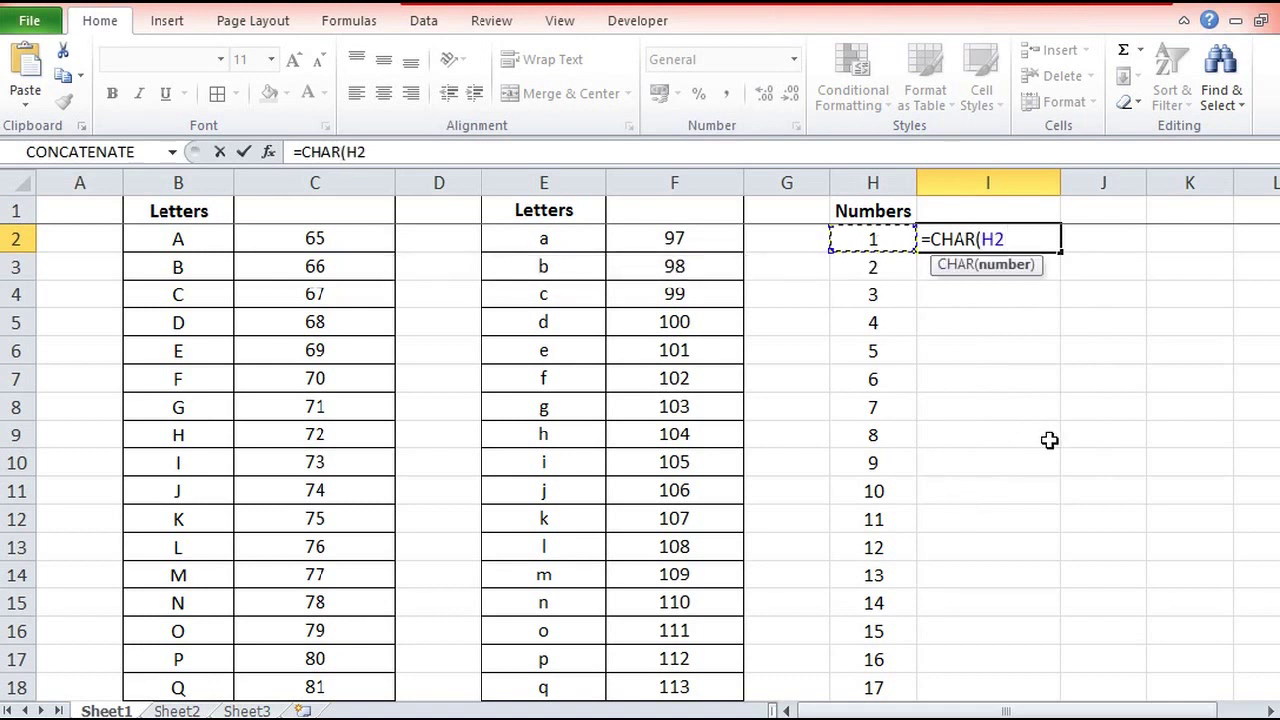
{"action": "type", "text": ")"}
{"action": "key", "text": "Return"}
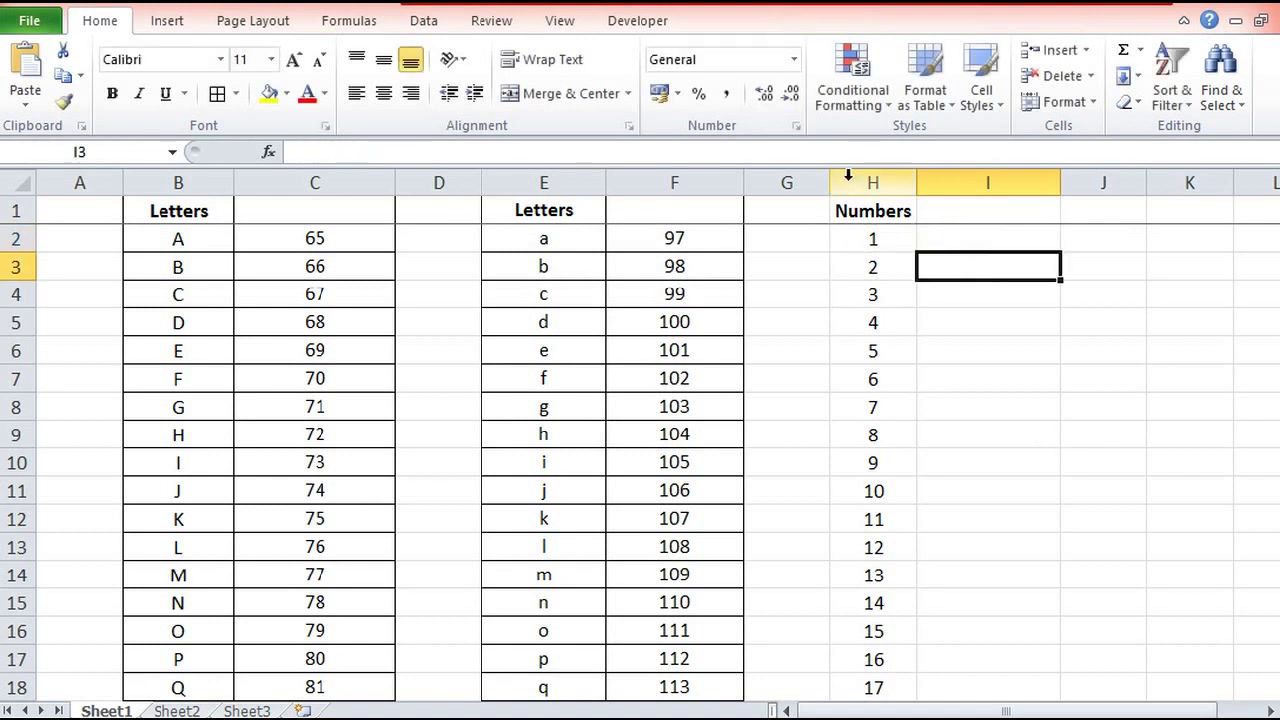
{"action": "left_click", "coordinate": [954, 238]}
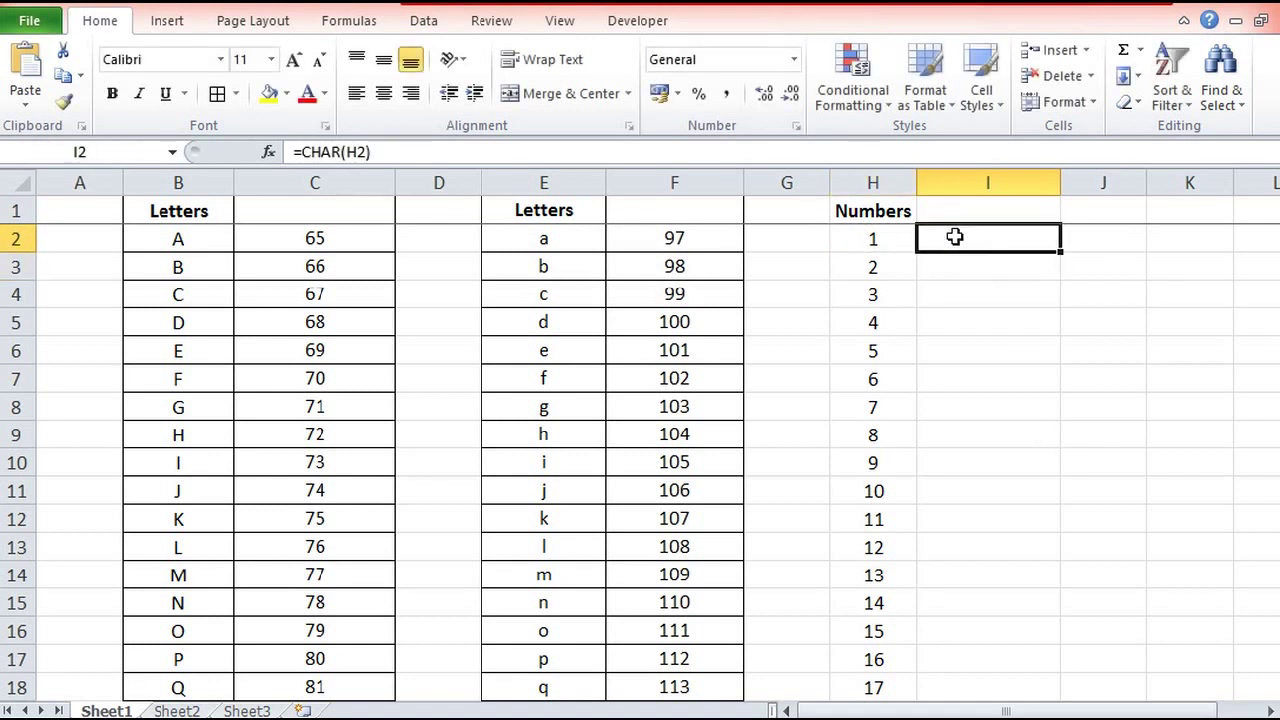
{"action": "left_click", "coordinate": [860, 239]}
{"action": "left_click", "coordinate": [980, 238]}
- Copy I2's CHAR formula down to I101 for the numbers 1 through 100
{"action": "left_click_drag", "start_coordinate": [1059, 254], "coordinate": [1030, 700]}
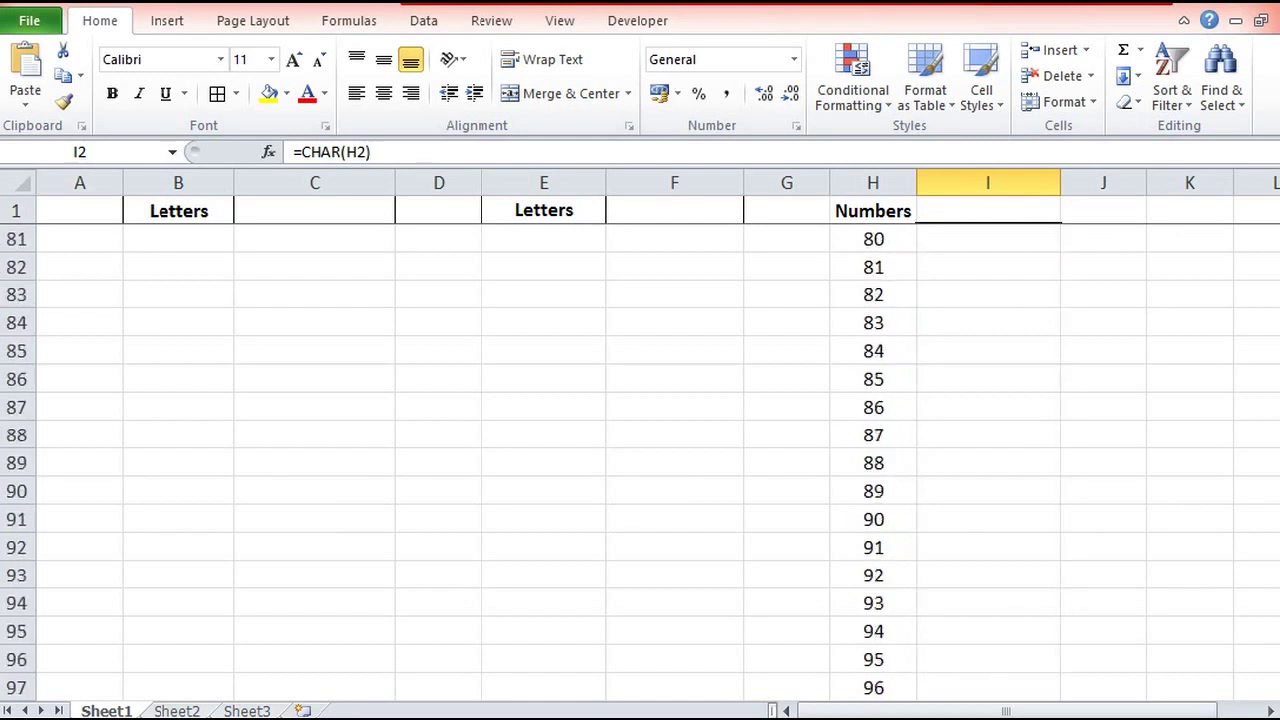
{"action": "left_click_drag", "start_coordinate": [1011, 647], "coordinate": [1011, 659]}
{"action": "scroll", "coordinate": [1001, 507], "scroll_direction": "up", "scroll_amount": 7}
{"action": "scroll", "coordinate": [1001, 507], "scroll_direction": "up", "scroll_amount": 7}
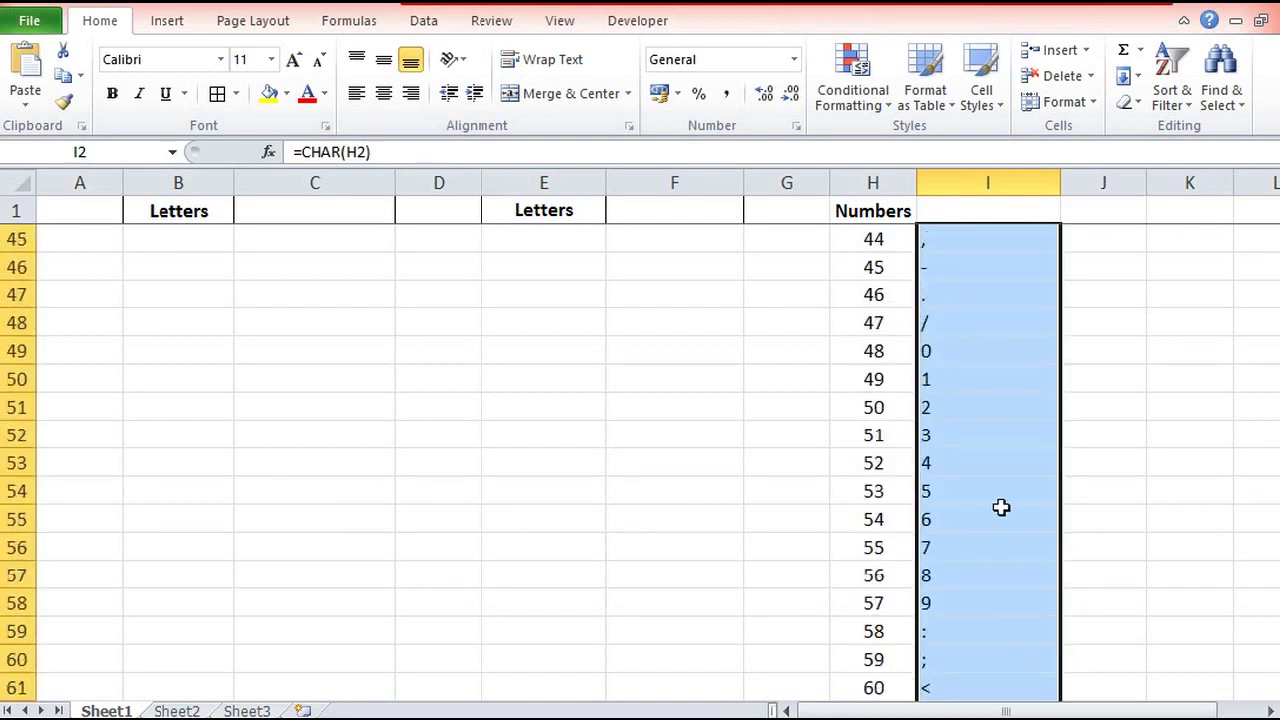
{"action": "scroll", "coordinate": [1001, 507], "scroll_direction": "up", "scroll_amount": 6}
{"action": "scroll", "coordinate": [1001, 507], "scroll_direction": "up", "scroll_amount": 8}
{"action": "scroll", "coordinate": [1001, 507], "scroll_direction": "up", "scroll_amount": 1}
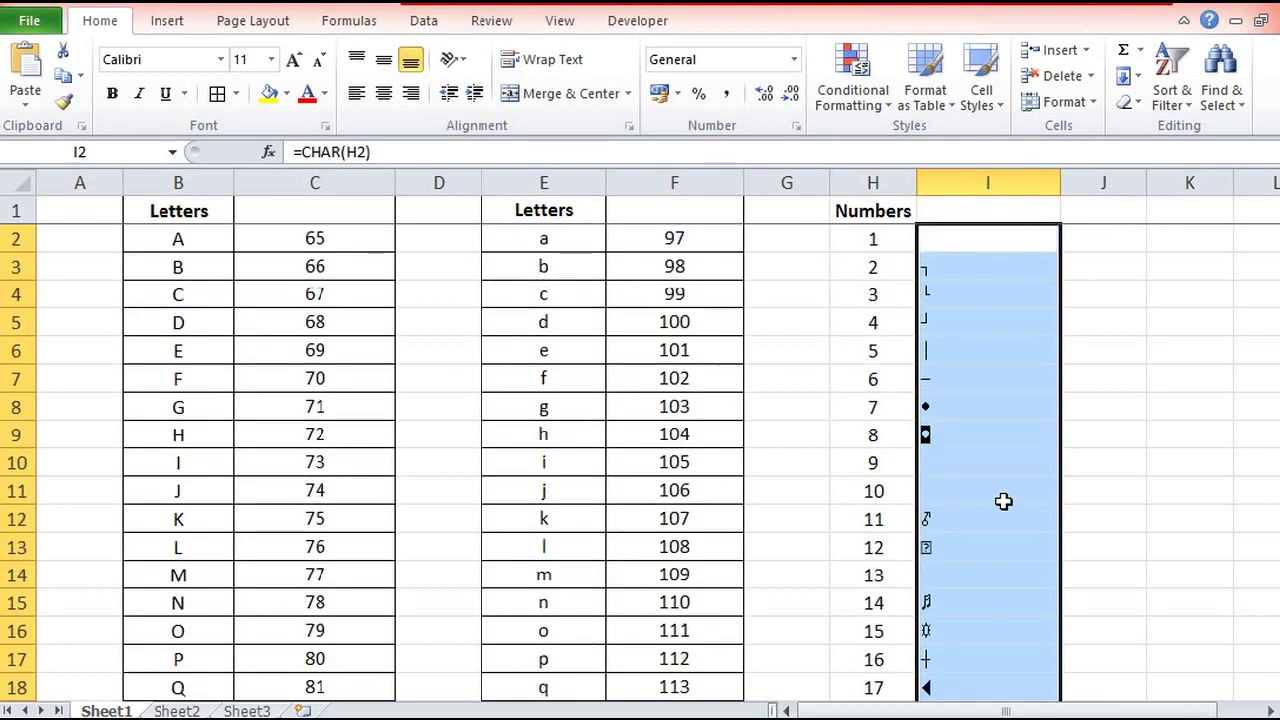
{"action": "left_click", "coordinate": [1151, 305]}
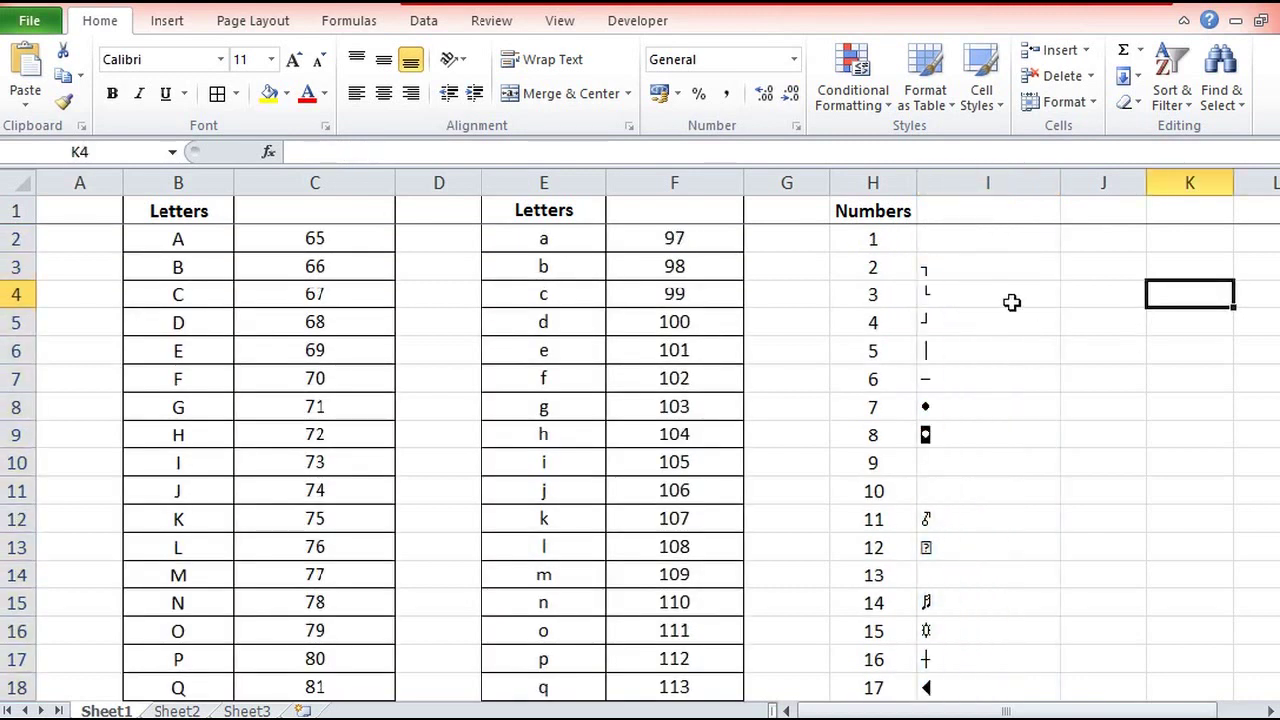
{"action": "left_click", "coordinate": [873, 279]}
{"action": "left_click", "coordinate": [862, 325]}
{"action": "left_click", "coordinate": [860, 352]}
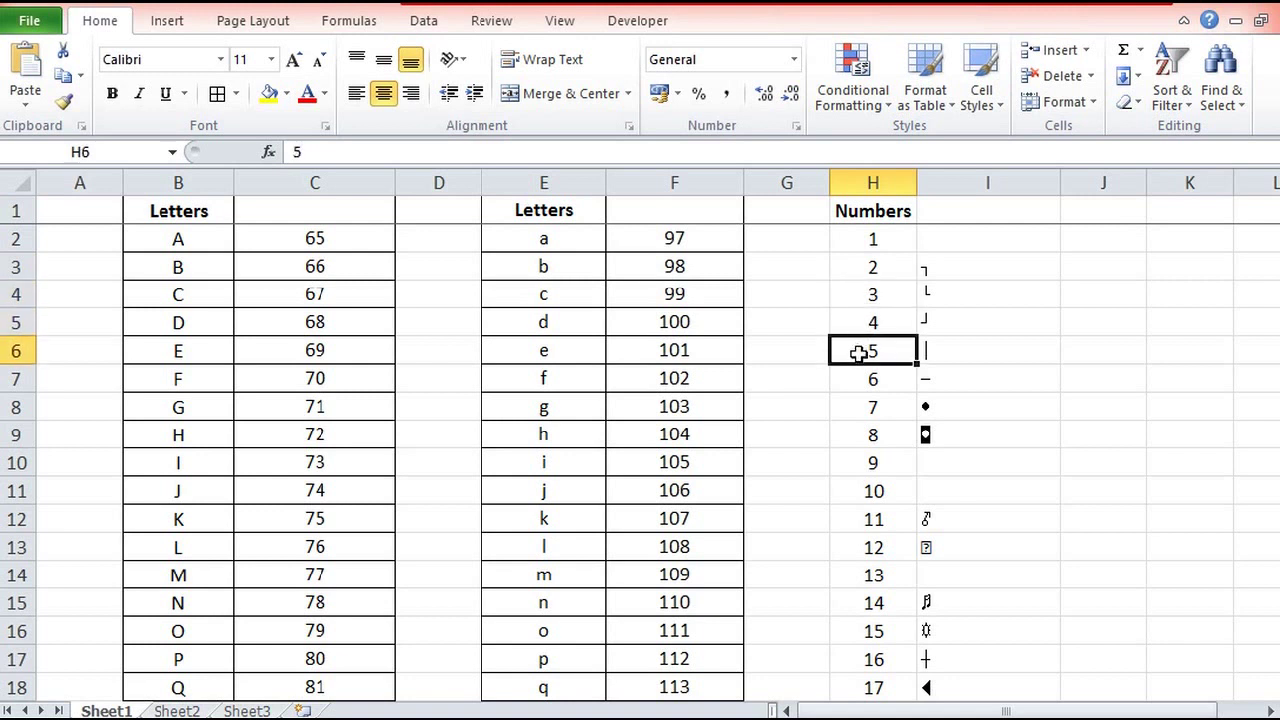
{"action": "left_click", "coordinate": [877, 407]}
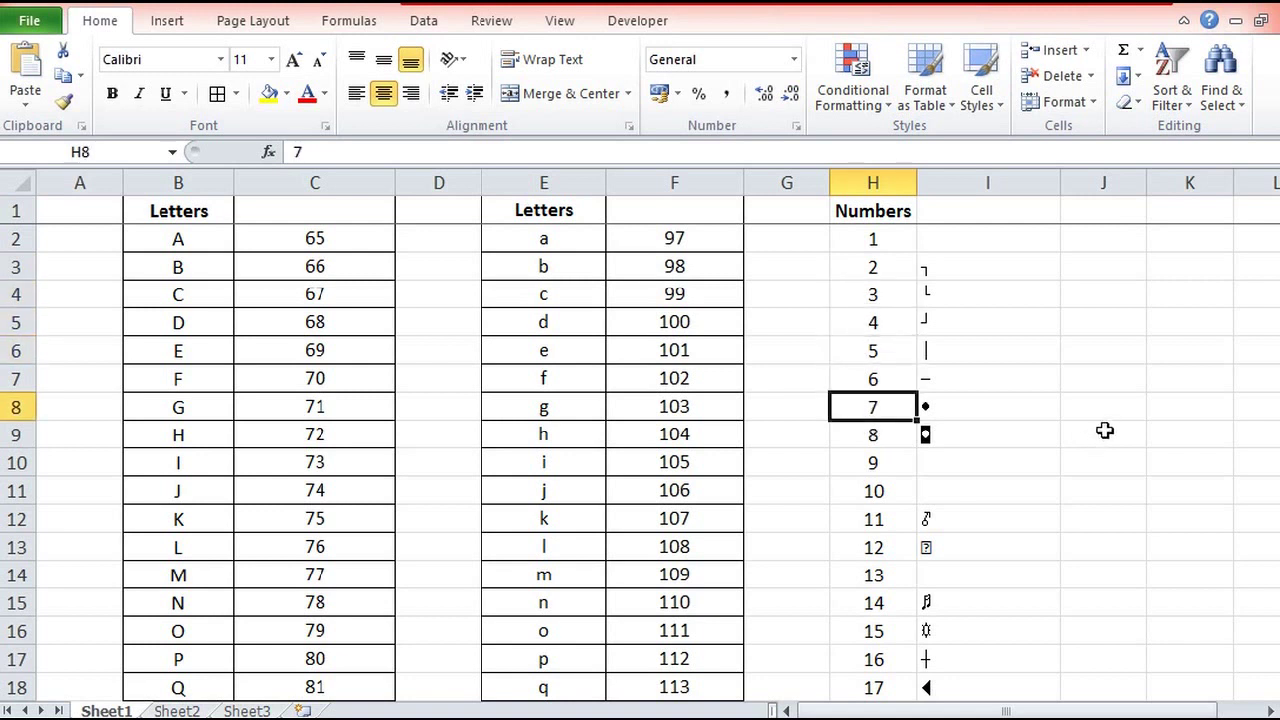
{"action": "left_click", "coordinate": [1030, 407]}
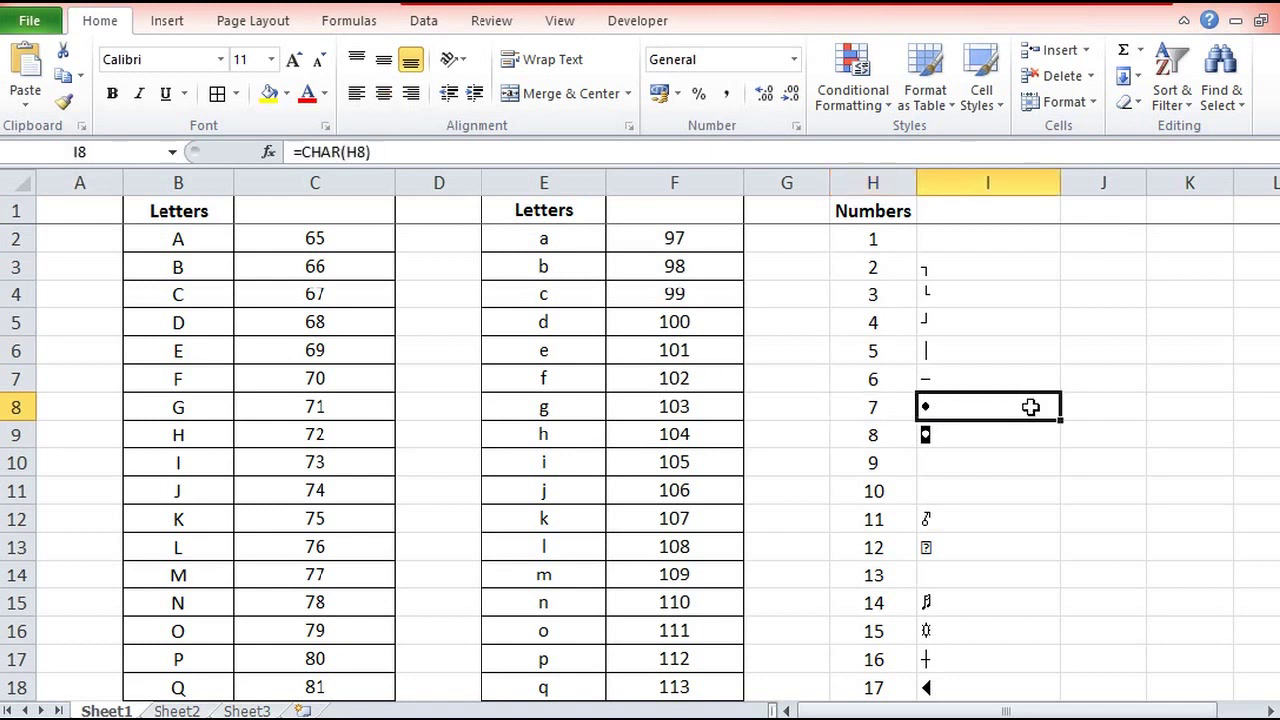
{"action": "left_click", "coordinate": [140, 240]}
{"action": "left_click", "coordinate": [300, 238]}
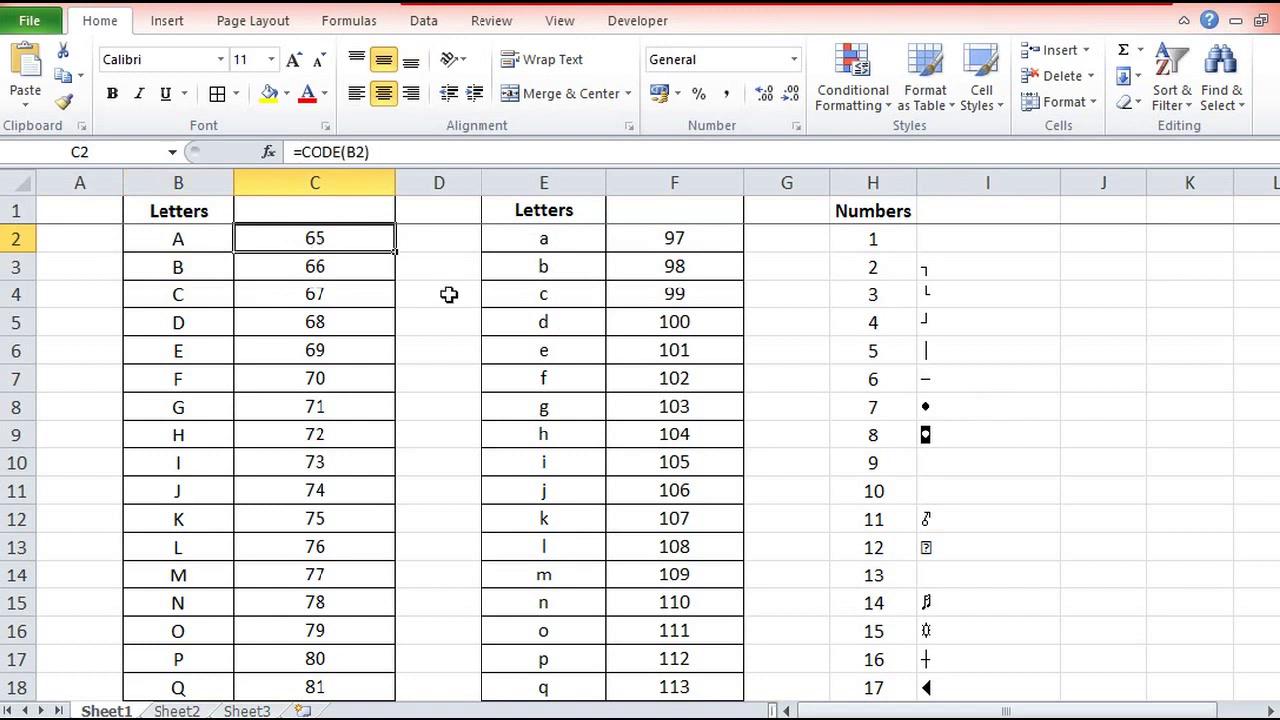
{"action": "left_click", "coordinate": [870, 435]}
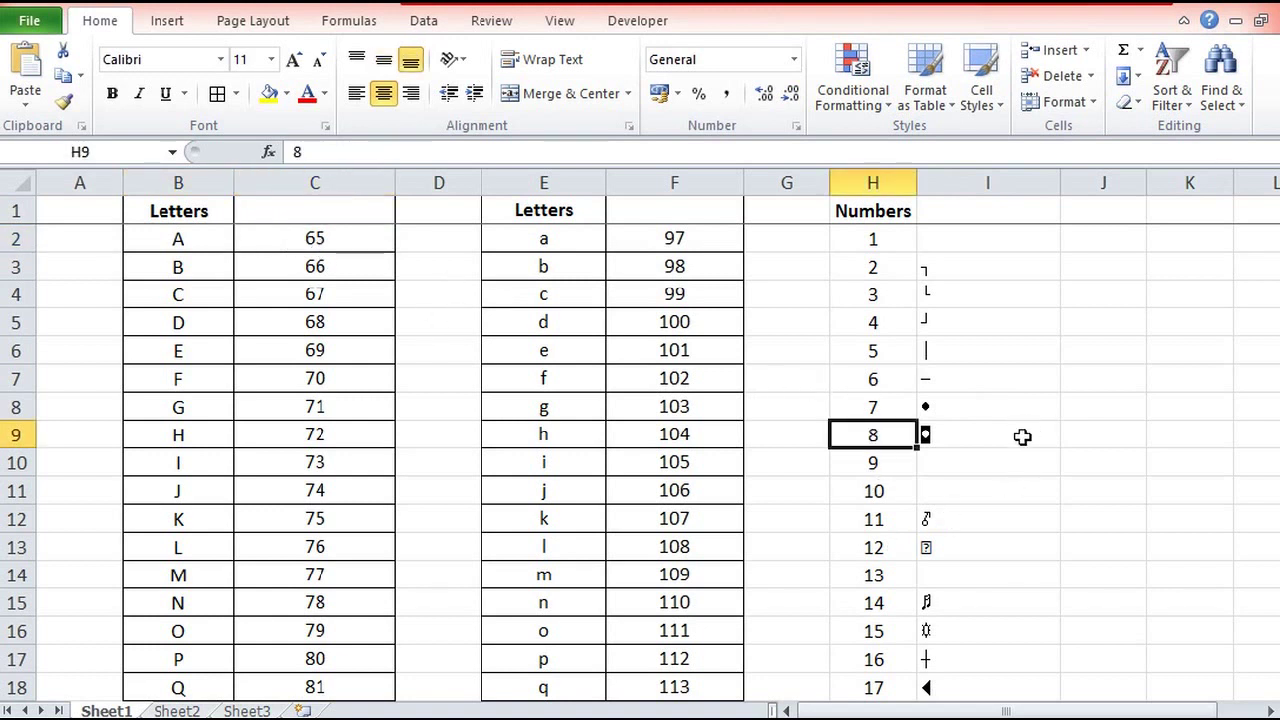
{"action": "scroll", "coordinate": [1022, 437], "scroll_direction": "down", "scroll_amount": 2}
{"action": "scroll", "coordinate": [1022, 437], "scroll_direction": "down", "scroll_amount": 4}
{"action": "scroll", "coordinate": [1020, 434], "scroll_direction": "down", "scroll_amount": 5}
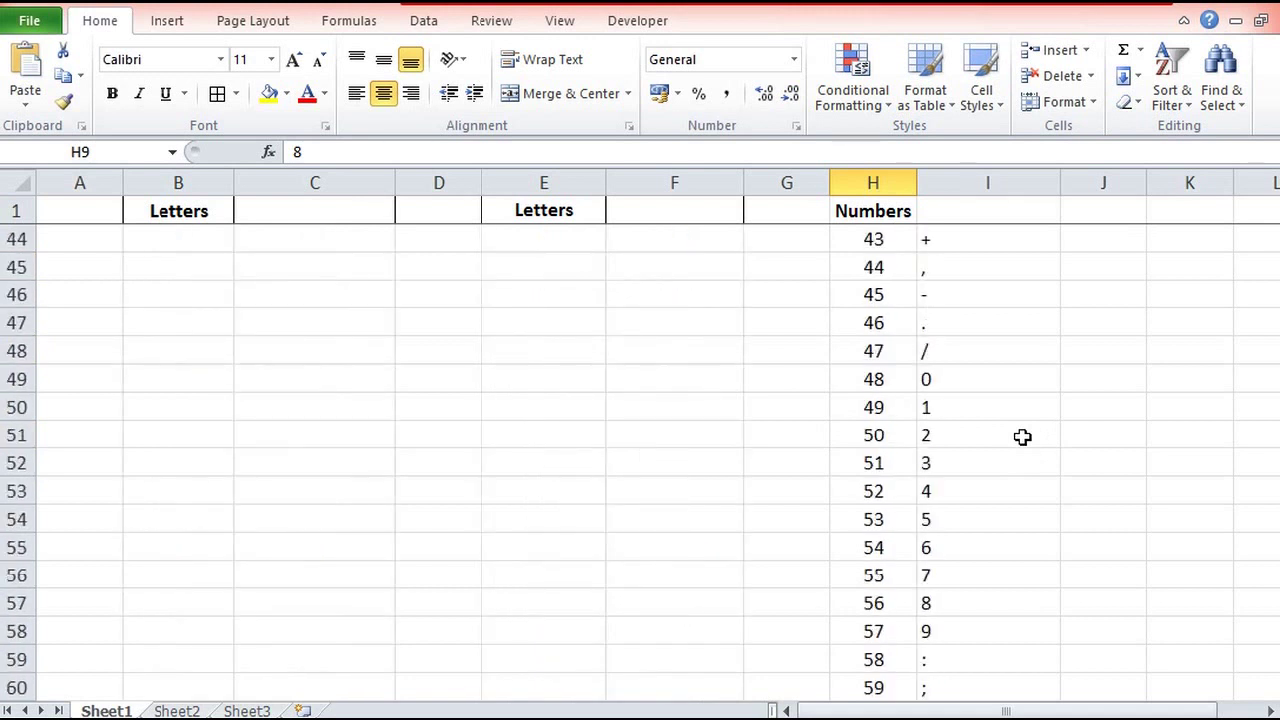
{"action": "scroll", "coordinate": [1020, 434], "scroll_direction": "down", "scroll_amount": 4}
{"action": "scroll", "coordinate": [1015, 437], "scroll_direction": "down", "scroll_amount": 1}
- Fill H66:I66, the 65 and A pair, with yellow
{"action": "left_click_drag", "start_coordinate": [858, 436], "coordinate": [945, 437]}
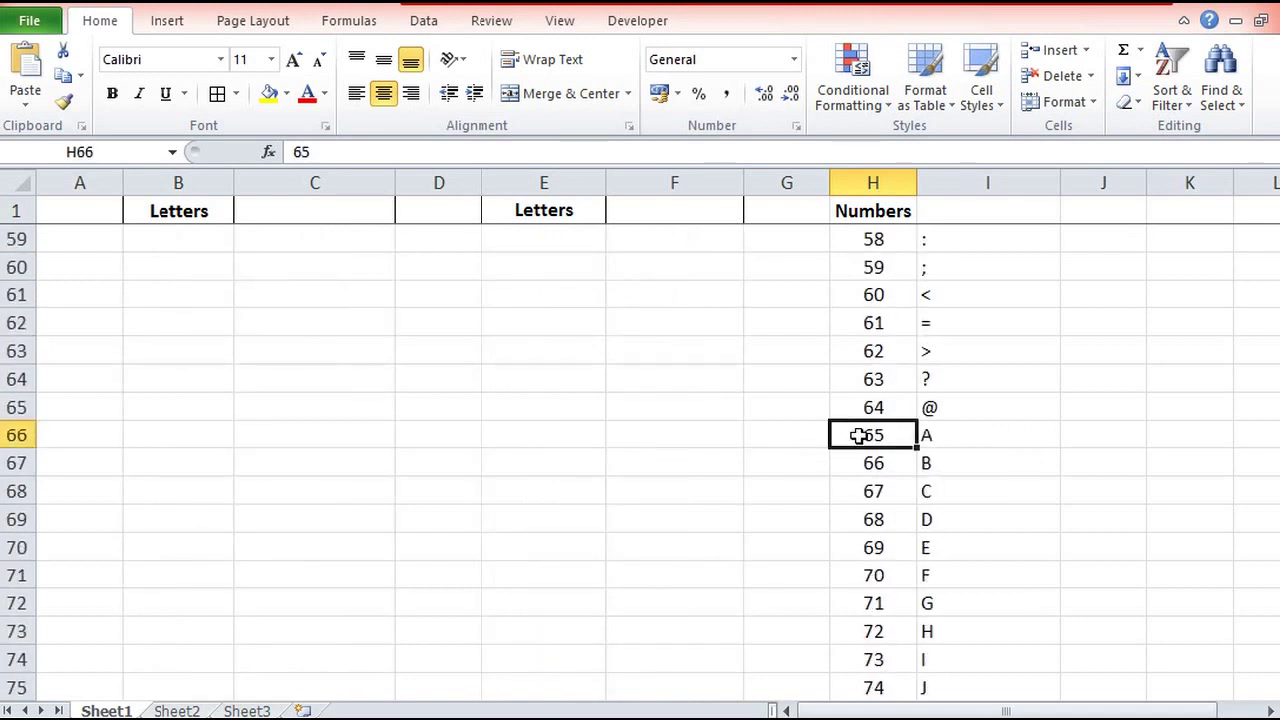
{"action": "left_click", "coordinate": [268, 93]}
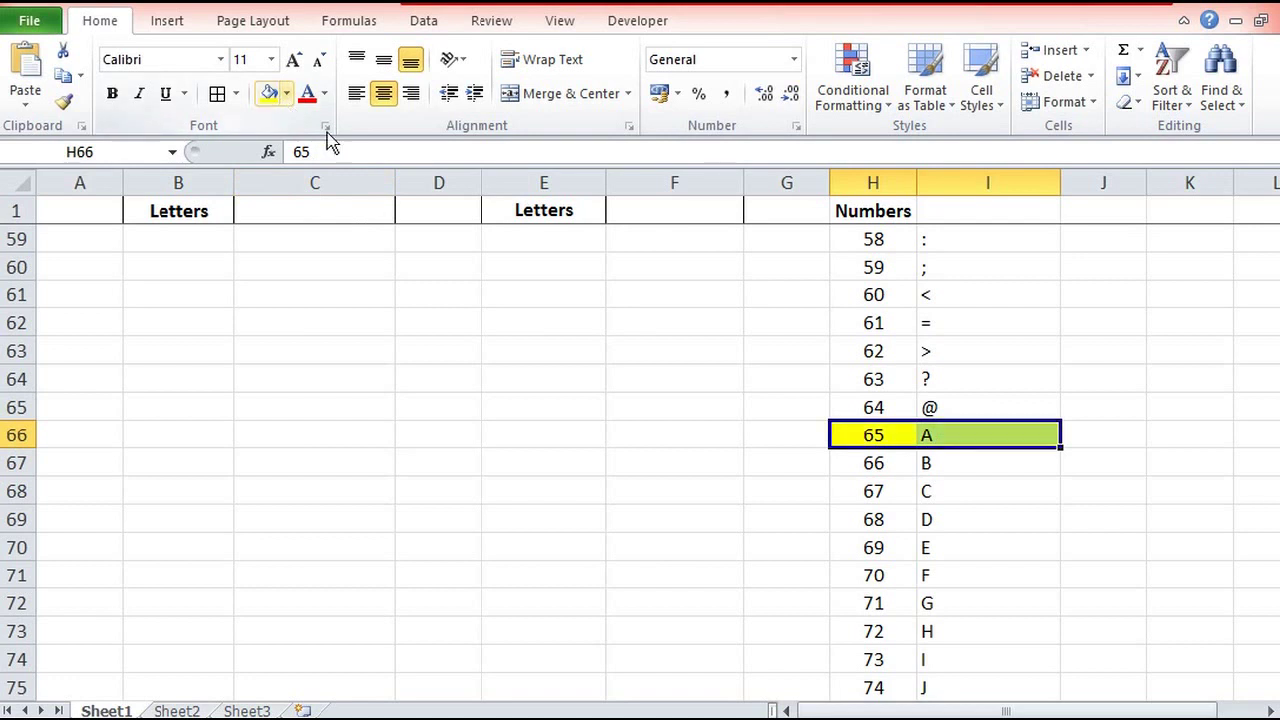
{"action": "left_click", "coordinate": [1008, 437]}
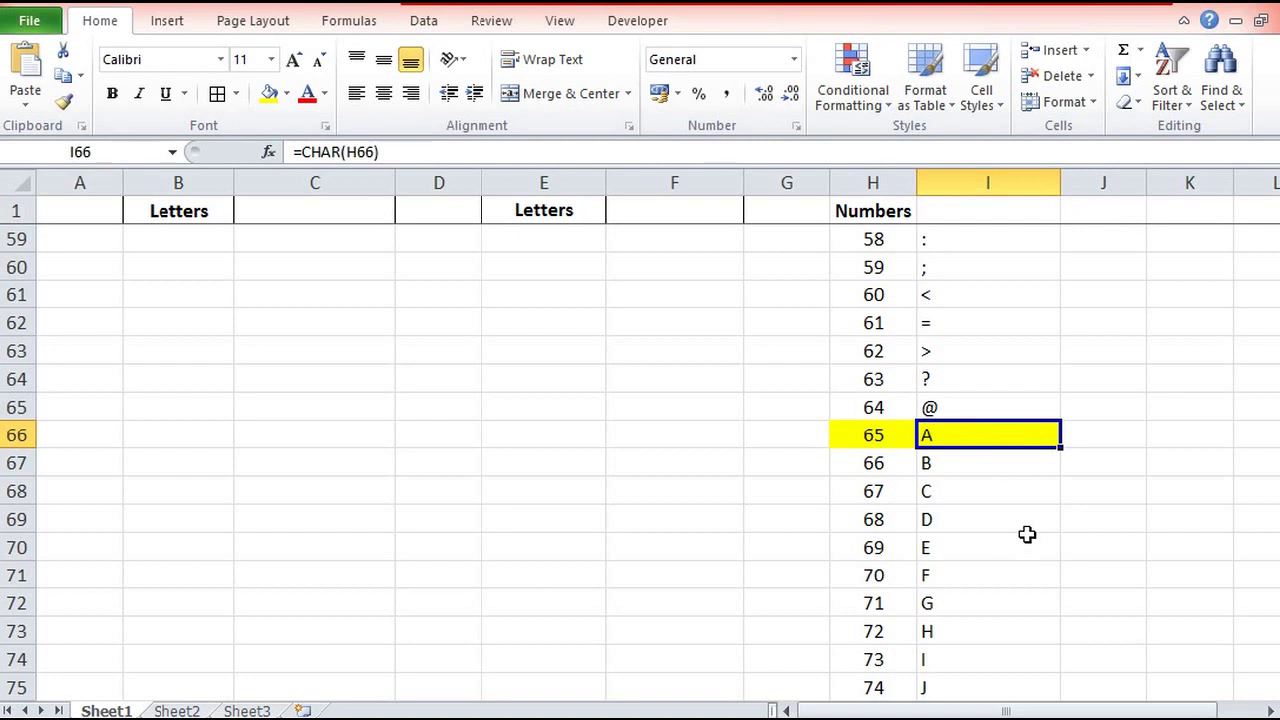
{"action": "scroll", "coordinate": [1027, 535], "scroll_direction": "up", "scroll_amount": 7}
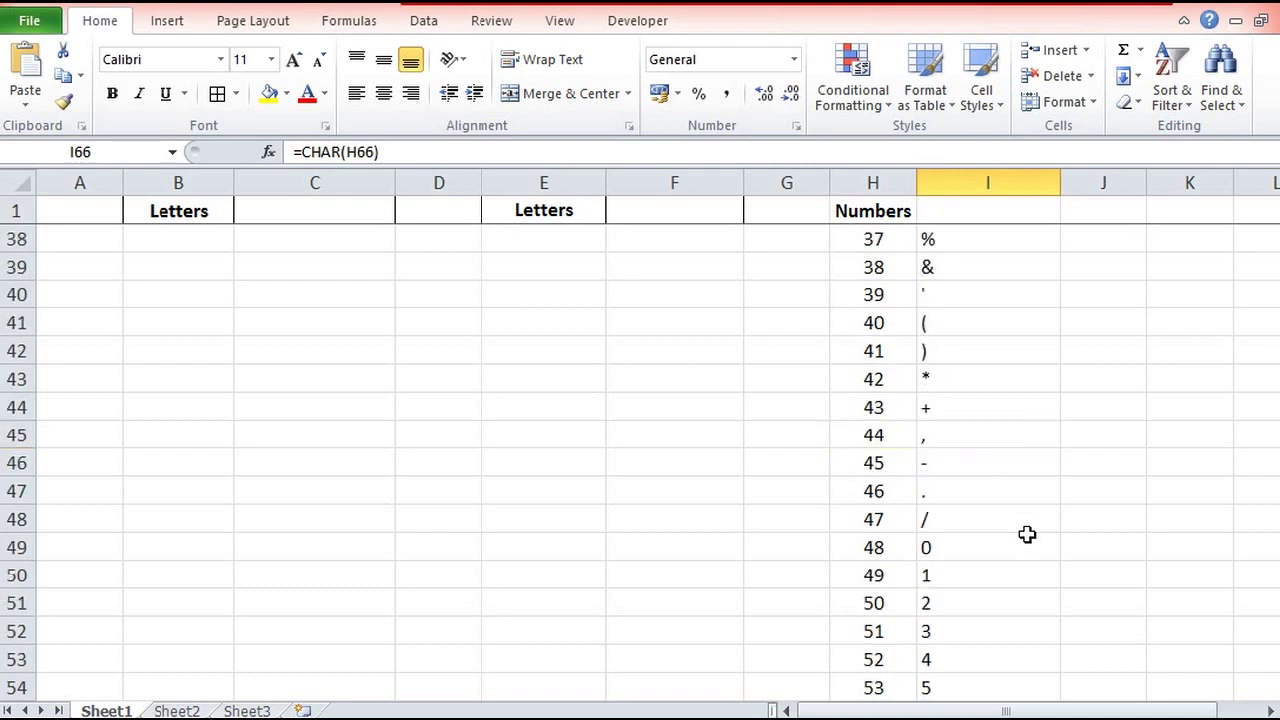
{"action": "scroll", "coordinate": [1027, 535], "scroll_direction": "up", "scroll_amount": 7}
{"action": "left_click", "coordinate": [1027, 538]}
{"action": "scroll", "coordinate": [1027, 538], "scroll_direction": "up", "scroll_amount": 5}
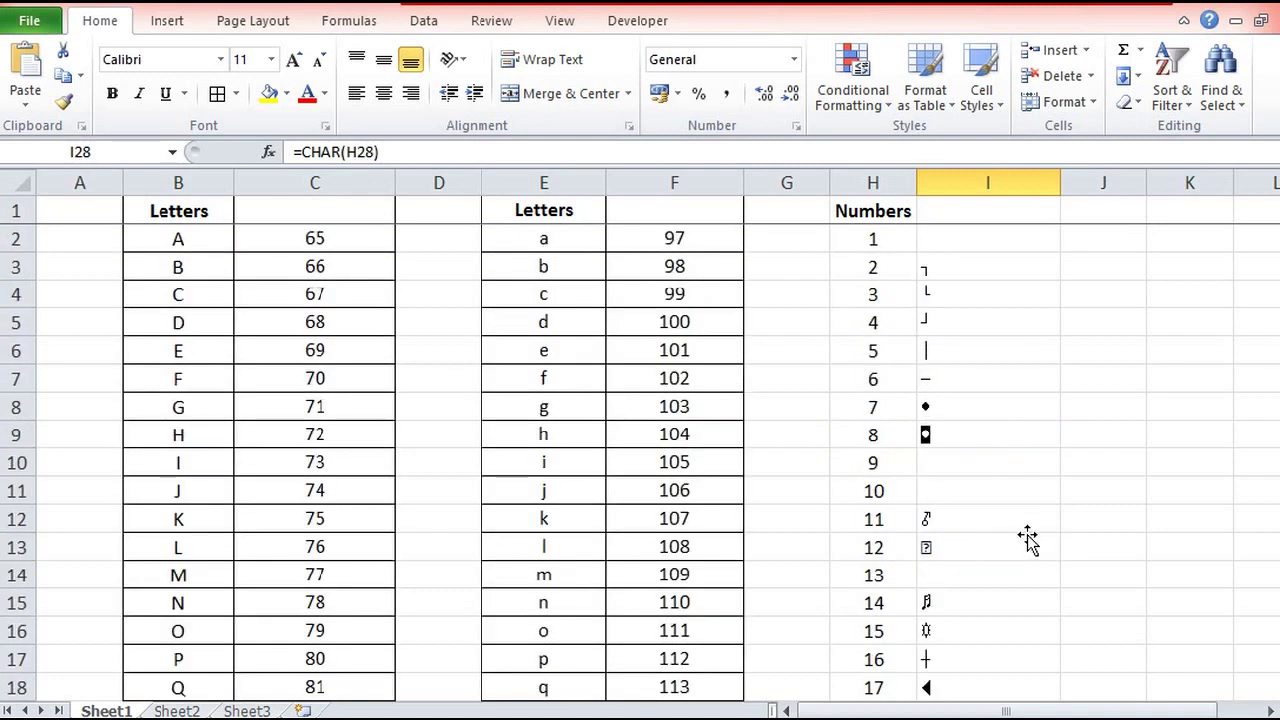
{"action": "left_click", "coordinate": [222, 255]}
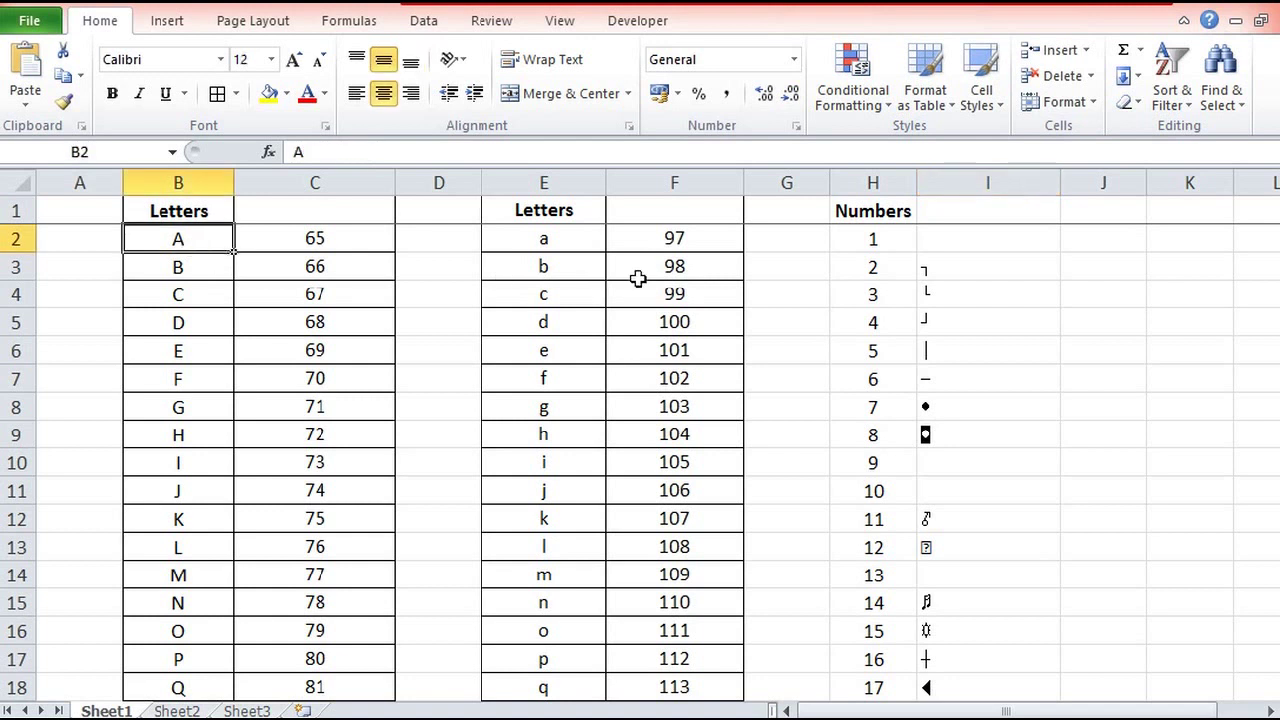
{"action": "left_click", "coordinate": [652, 238]}
{"action": "left_click", "coordinate": [543, 232]}
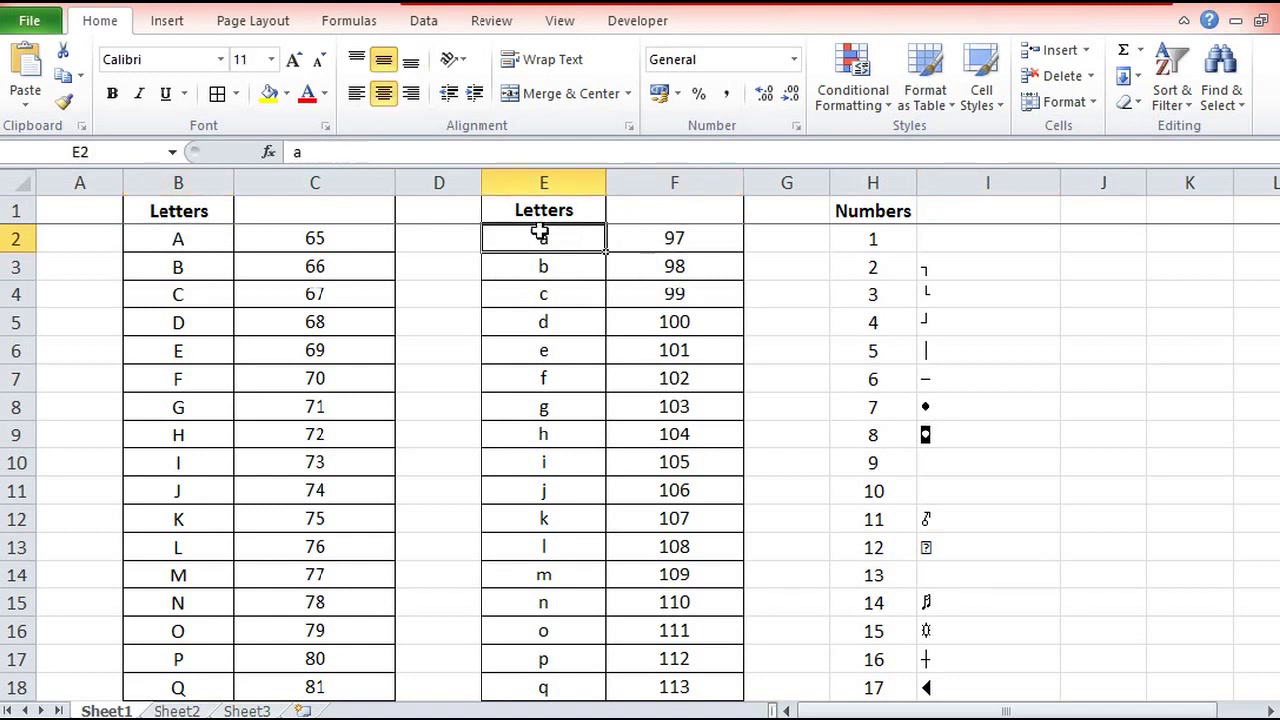
{"action": "left_click", "coordinate": [646, 238]}
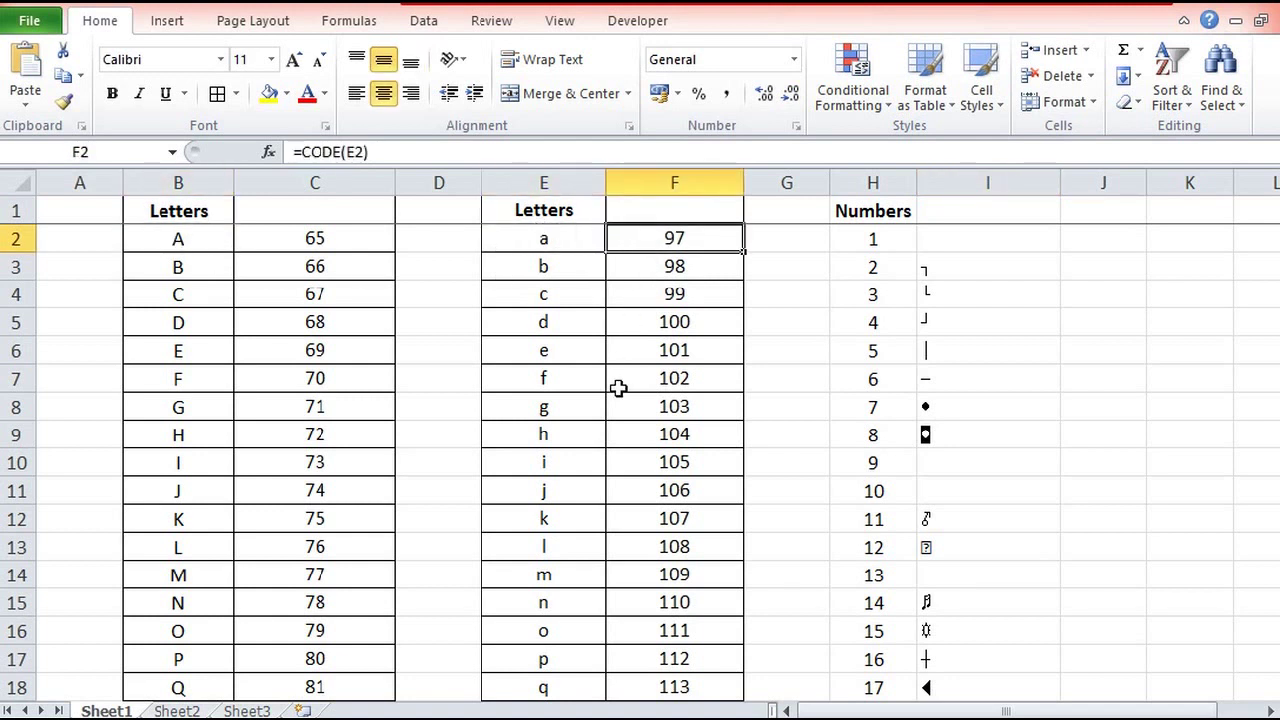